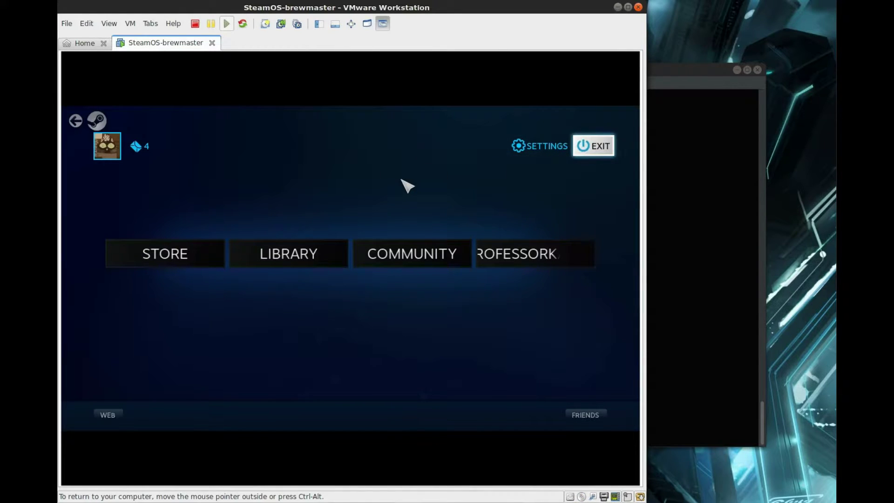
Confirm Linux desktop access is enabled under Interface settings, then switch to Desktop mode.
{"action": "left_click", "coordinate": [537, 148]}
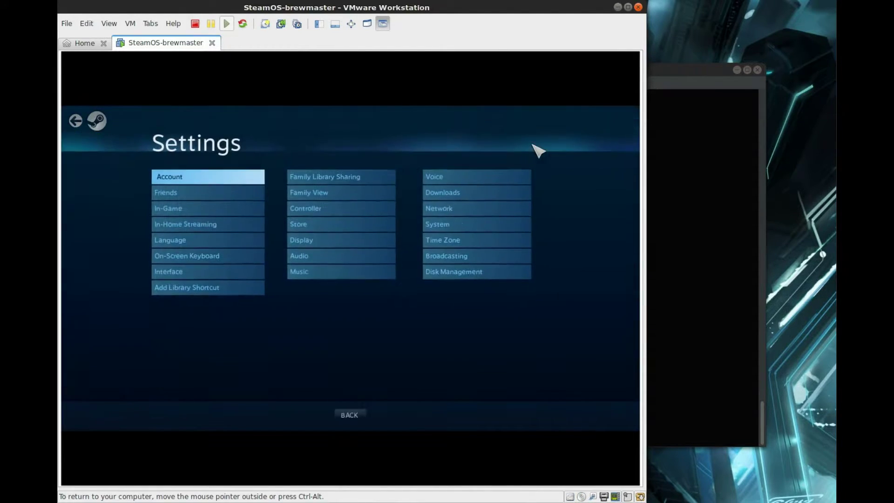
{"action": "left_click", "coordinate": [187, 274]}
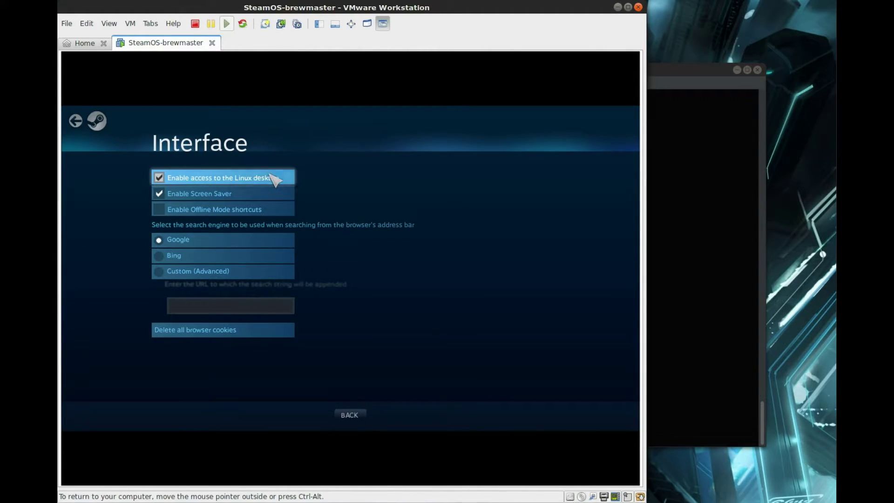
{"action": "key", "text": "Escape"}
{"action": "key", "text": "Escape"}
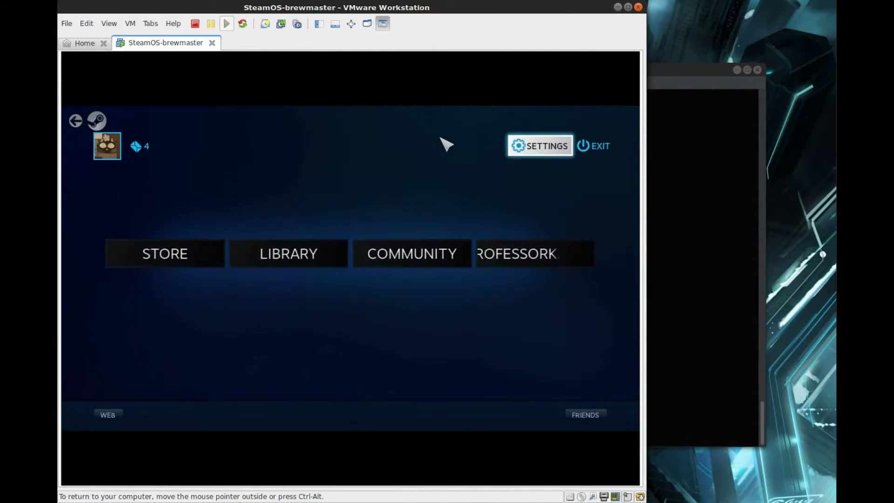
{"action": "left_click", "coordinate": [598, 148]}
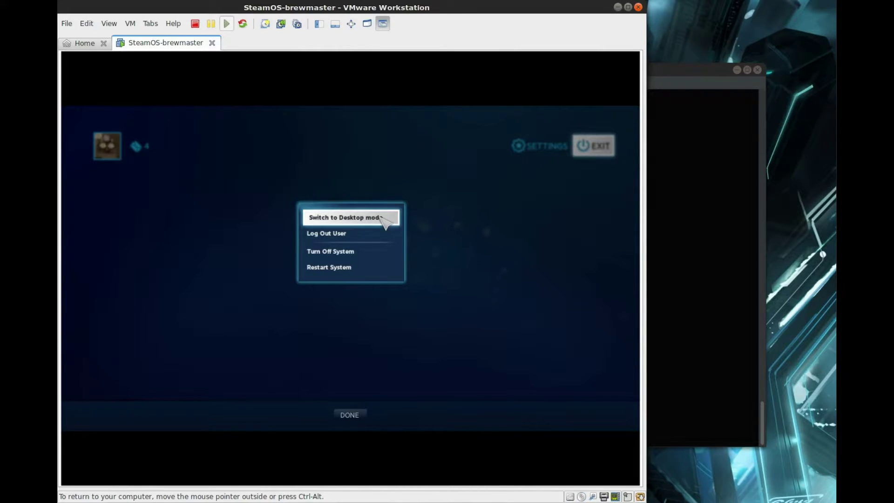
{"action": "left_click", "coordinate": [381, 217]}
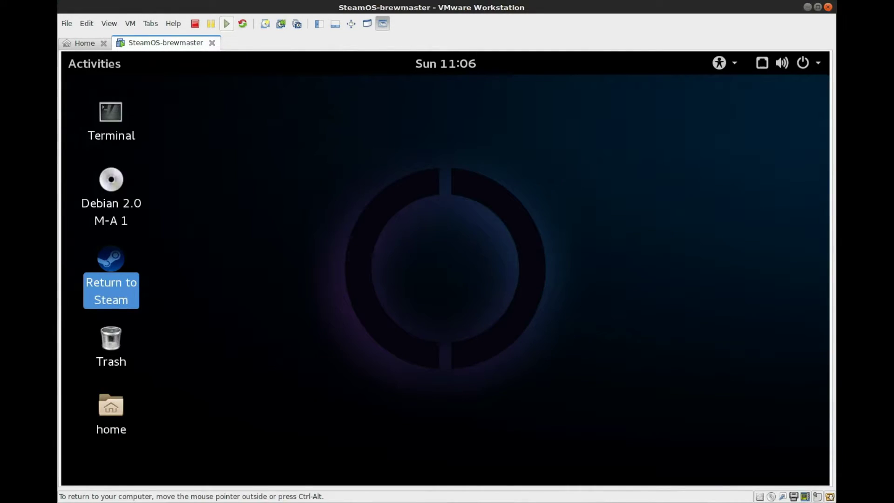
{"action": "left_click_drag", "start_coordinate": [582, 127], "coordinate": [270, 320]}
{"action": "left_click_drag", "start_coordinate": [249, 128], "coordinate": [717, 367]}
{"action": "left_click_drag", "start_coordinate": [689, 120], "coordinate": [225, 443]}
{"action": "left_click_drag", "start_coordinate": [279, 121], "coordinate": [656, 397]}
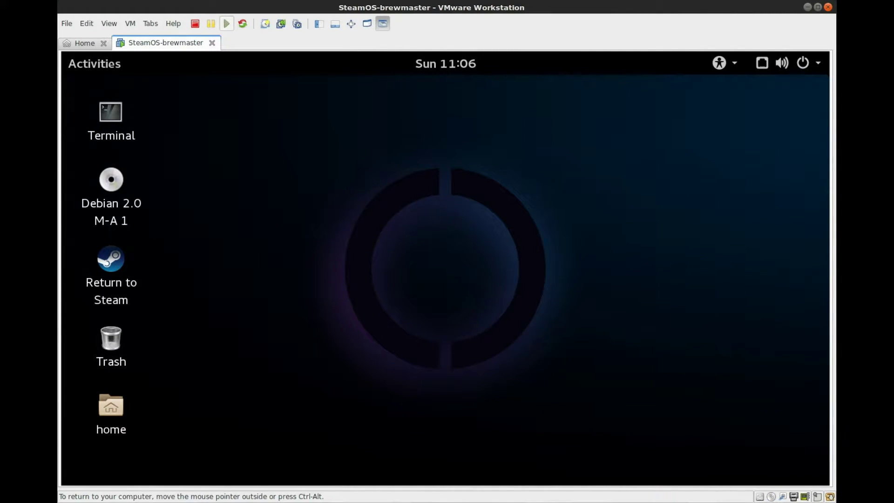
{"action": "left_click_drag", "start_coordinate": [646, 120], "coordinate": [252, 438]}
{"action": "left_click_drag", "start_coordinate": [266, 127], "coordinate": [622, 405]}
{"action": "left_click_drag", "start_coordinate": [632, 134], "coordinate": [258, 410]}
Launch Terminal from the Activities search and maximize its window.
{"action": "key", "text": "super"}
{"action": "type", "text": "term"}
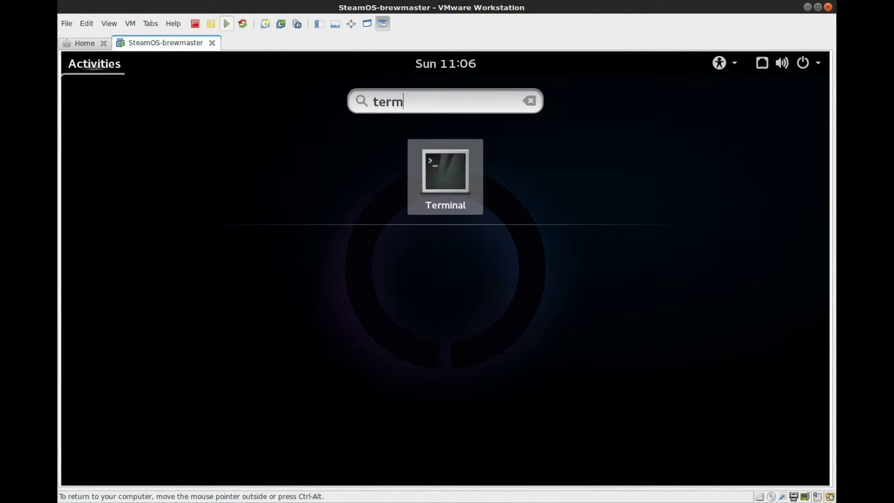
{"action": "type", "text": "inal"}
{"action": "key", "text": "Return"}
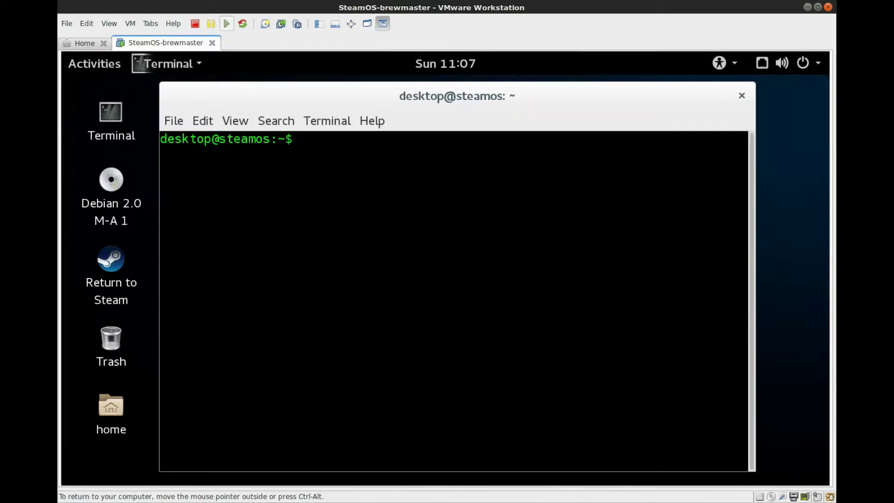
{"action": "key", "text": "super+Up"}
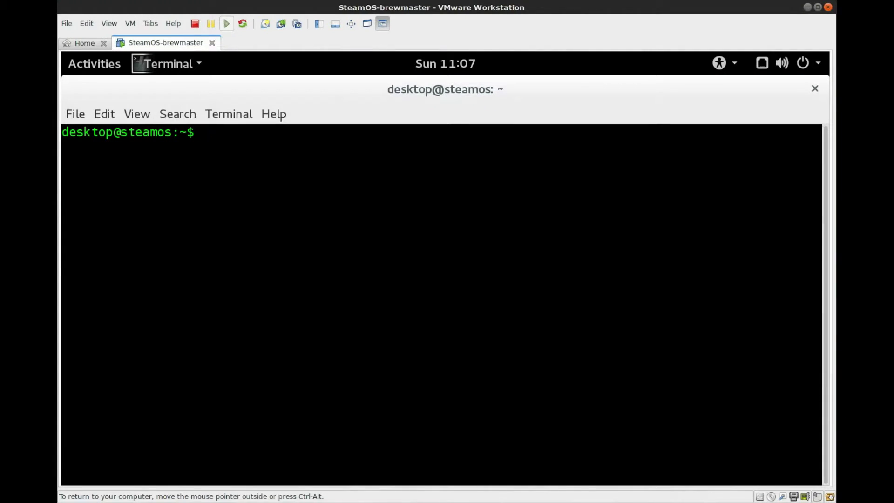
Run 'sudo apt-get install git' and enter the sudo password; git is already newest.
{"action": "type", "text": "passw"}
{"action": "type", "text": "d"}
{"action": "key", "text": "BackSpace"}
{"action": "key", "text": "BackSpace"}
{"action": "key", "text": "BackSpace"}
{"action": "key", "text": "BackSpace"}
{"action": "key", "text": "BackSpace"}
{"action": "key", "text": "BackSpace"}
{"action": "key", "text": "Up"}
{"action": "key", "text": "Up"}
{"action": "key", "text": "Up"}
{"action": "key", "text": "Up"}
{"action": "key", "text": "BackSpace"}
{"action": "key", "text": "BackSpace"}
{"action": "key", "text": "BackSpace"}
{"action": "key", "text": "BackSpace"}
{"action": "key", "text": "BackSpace"}
{"action": "key", "text": "BackSpace"}
{"action": "key", "text": "BackSpace"}
{"action": "key", "text": "BackSpace"}
{"action": "key", "text": "BackSpace"}
{"action": "key", "text": "BackSpace"}
{"action": "key", "text": "BackSpace"}
{"action": "key", "text": "BackSpace"}
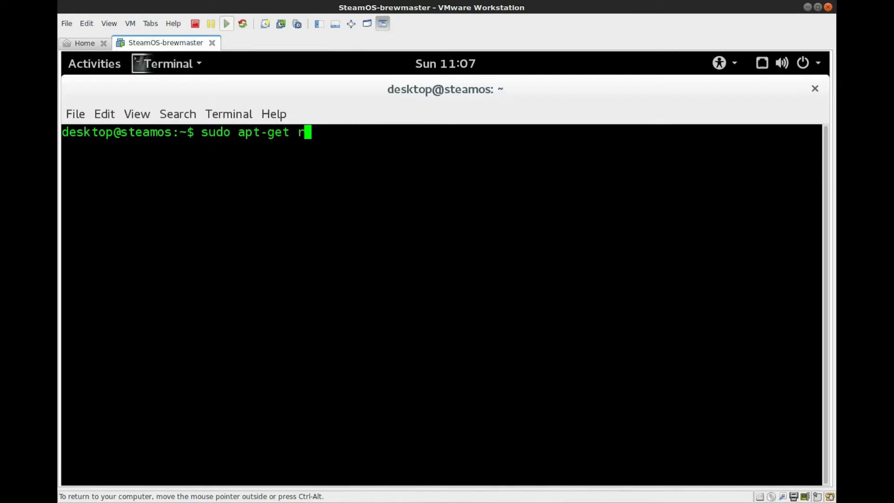
{"action": "type", "text": "install git"}
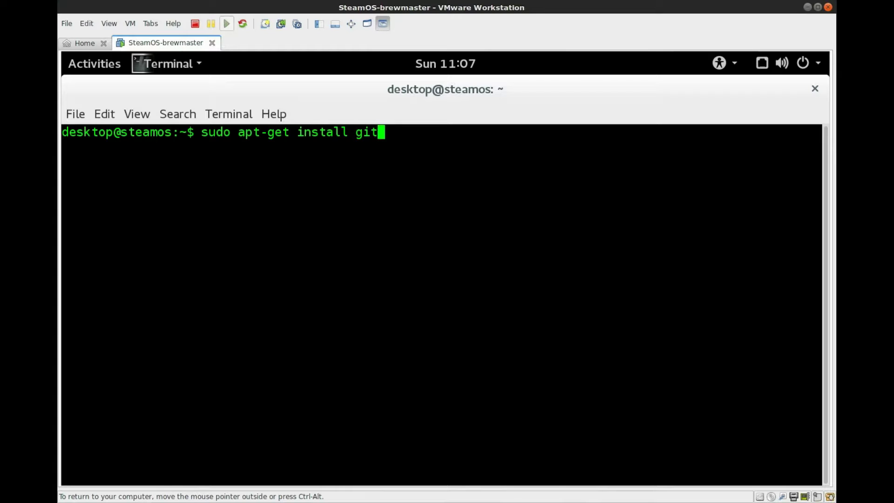
{"action": "key", "text": "Return"}
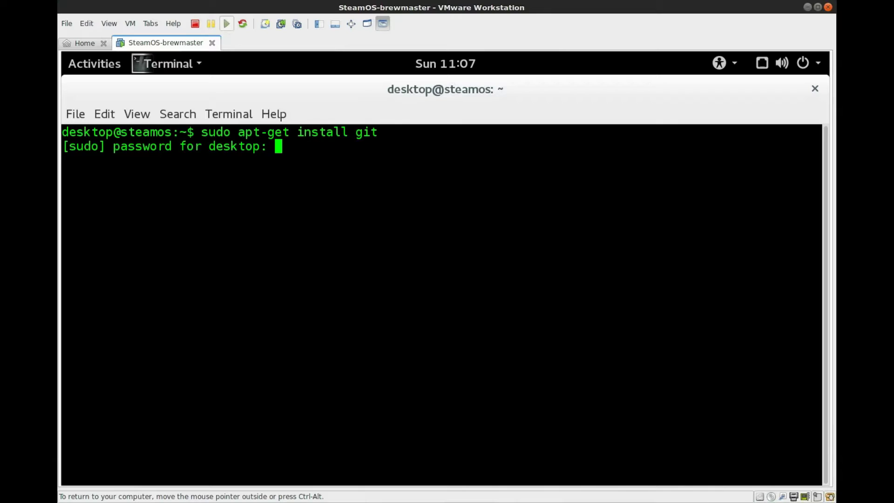
{"action": "key", "text": "Return"}
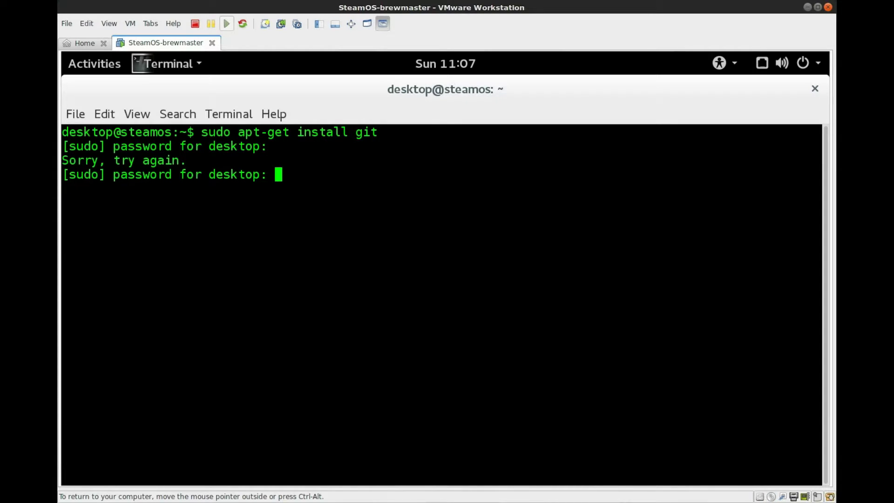
{"action": "key", "text": "Return"}
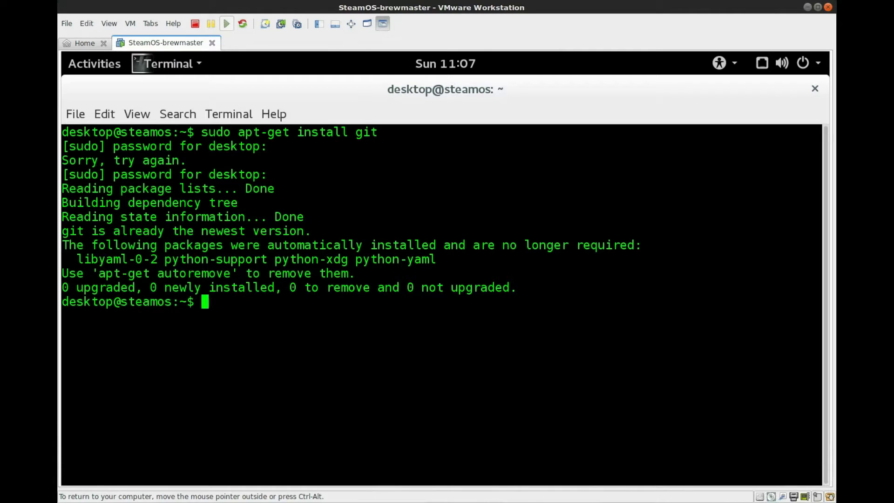
Clear the terminal screen.
{"action": "type", "text": "clear"}
{"action": "key", "text": "Return"}
{"action": "type", "text": "clear"}
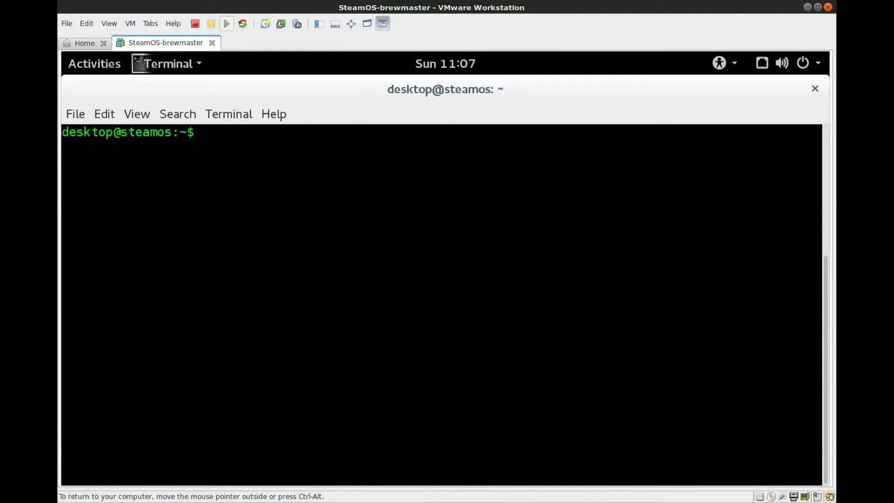
Recall 'cd SteamOS-Tools/' from command history and run it to enter the folder.
{"action": "key", "text": "Up"}
{"action": "key", "text": "Up"}
{"action": "key", "text": "Up"}
{"action": "key", "text": "Up"}
{"action": "key", "text": "Up"}
{"action": "key", "text": "Up"}
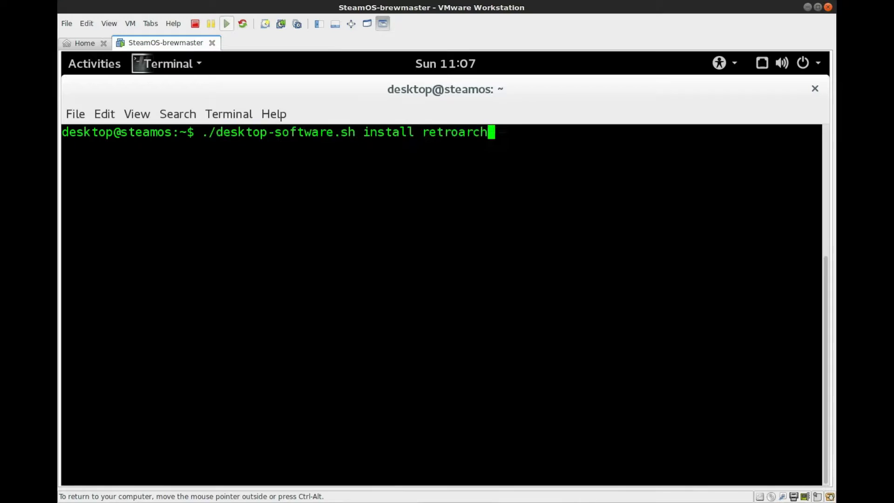
{"action": "key", "text": "Down"}
{"action": "key", "text": "Up"}
{"action": "key", "text": "Down"}
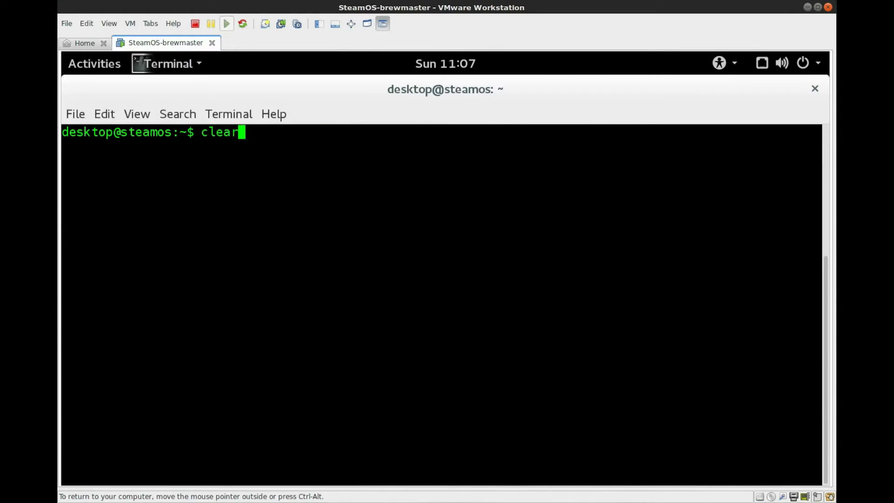
{"action": "key", "text": "Down"}
{"action": "key", "text": "Up"}
{"action": "key", "text": "Down"}
{"action": "key", "text": "Up"}
{"action": "key", "text": "Up"}
{"action": "key", "text": "Up"}
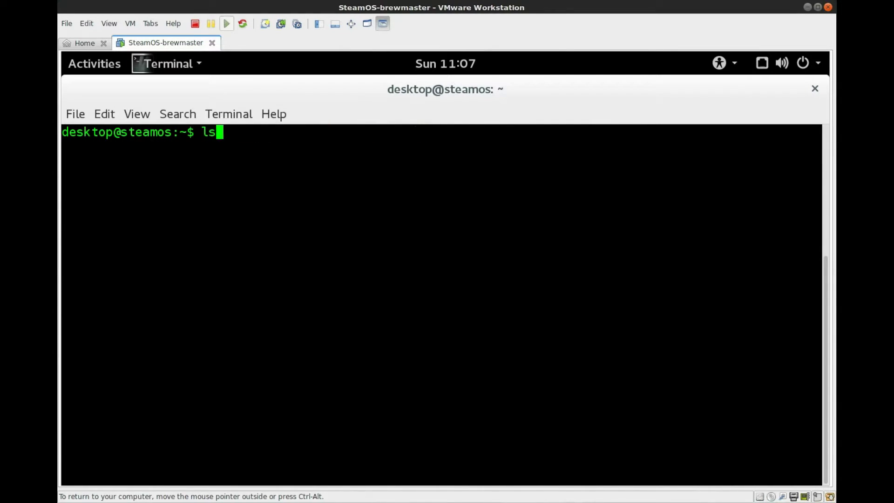
{"action": "key", "text": "Up"}
{"action": "key", "text": "Up"}
{"action": "key", "text": "Up"}
{"action": "key", "text": "Up"}
{"action": "key", "text": "Up"}
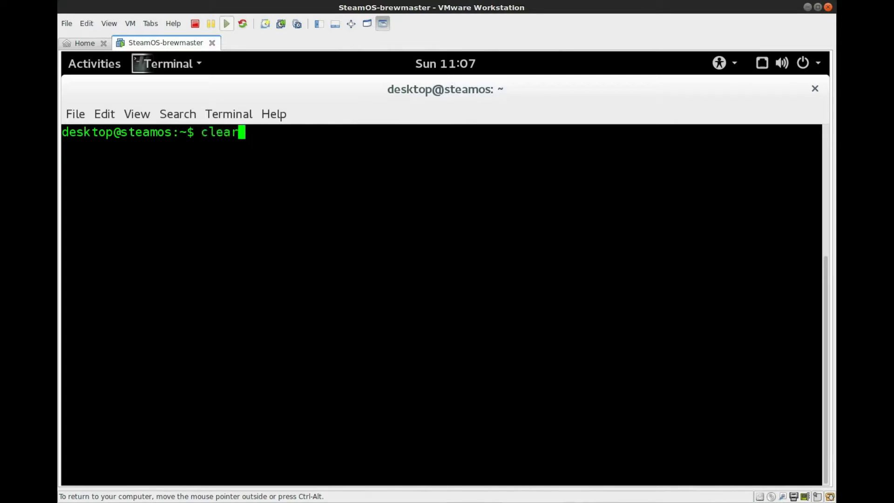
{"action": "key", "text": "Up"}
{"action": "key", "text": "Up"}
{"action": "key", "text": "Up"}
{"action": "key", "text": "Up"}
{"action": "key", "text": "Up"}
{"action": "key", "text": "Up"}
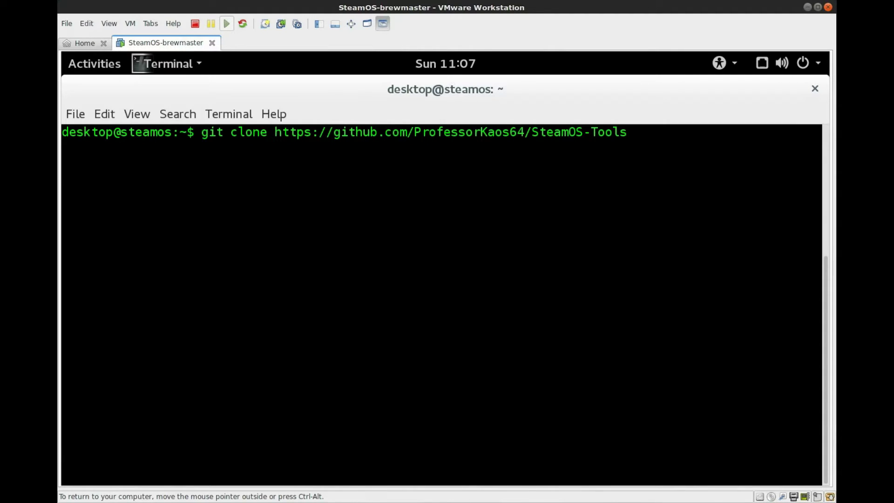
{"action": "key", "text": "Down"}
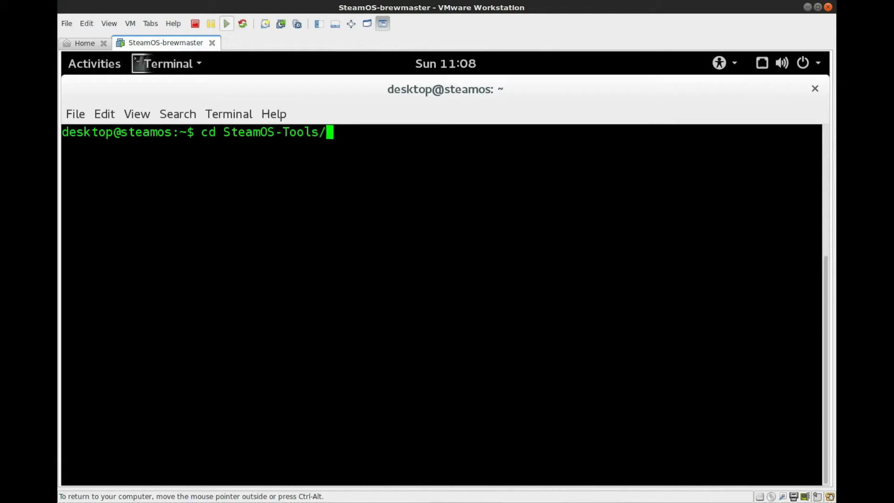
{"action": "key", "text": "Return"}
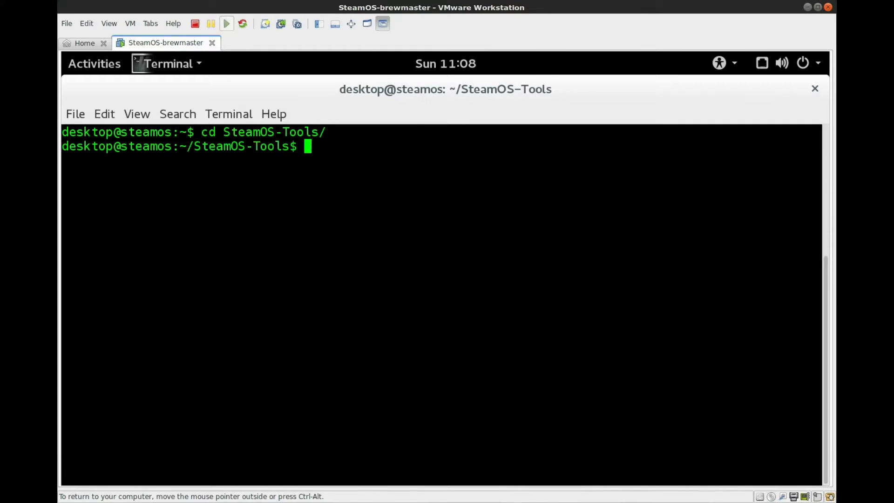
List the SteamOS-Tools folder and tab-complete './add-debian-repos.sh' at the prompt.
{"action": "type", "text": "ls"}
{"action": "key", "text": "Return"}
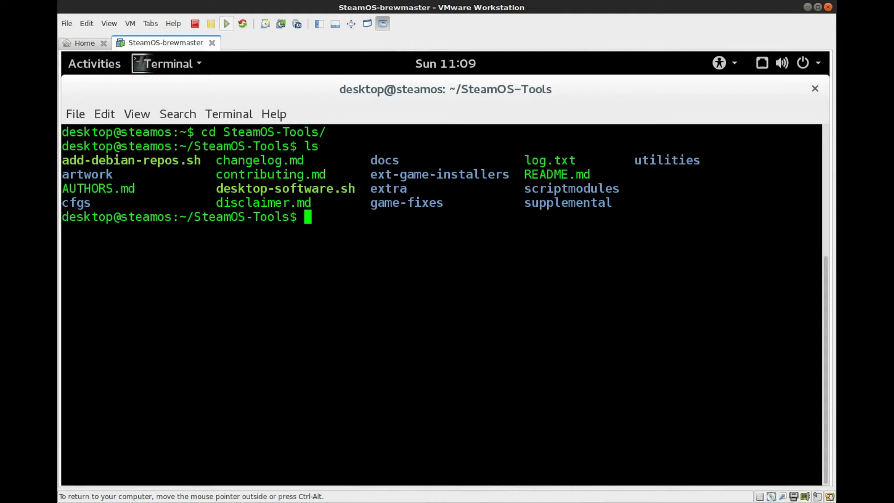
{"action": "type", "text": "./add"}
{"action": "key", "text": "Tab"}
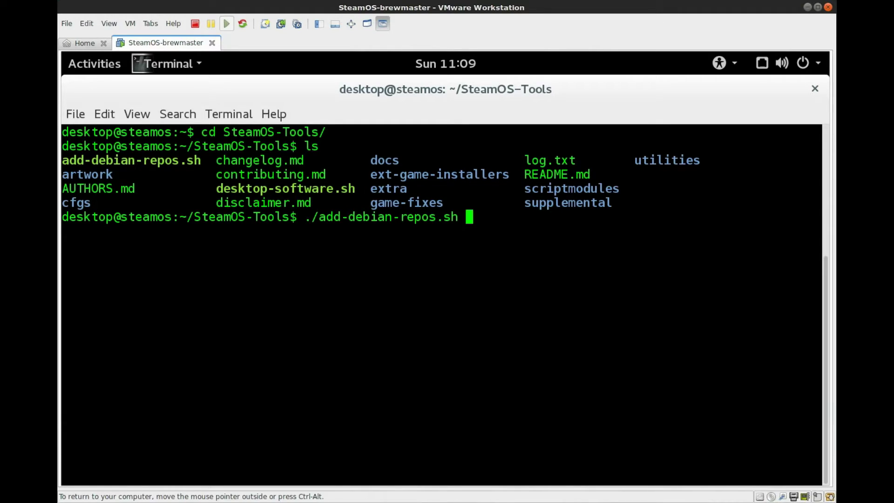
Run ./add-debian-repos.sh to add the Debian repositories, then clear and run ls.
{"action": "key", "text": "Return"}
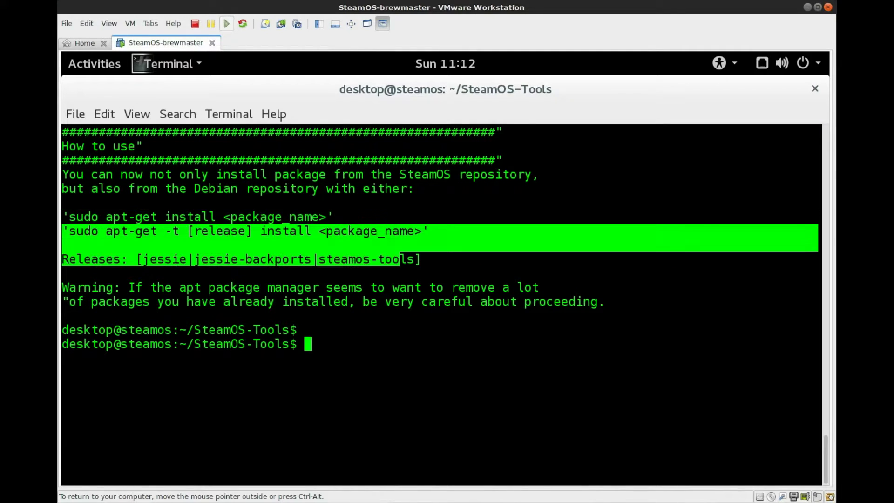
{"action": "type", "text": "clear"}
{"action": "key", "text": "Return"}
{"action": "type", "text": "ls"}
{"action": "key", "text": "Return"}
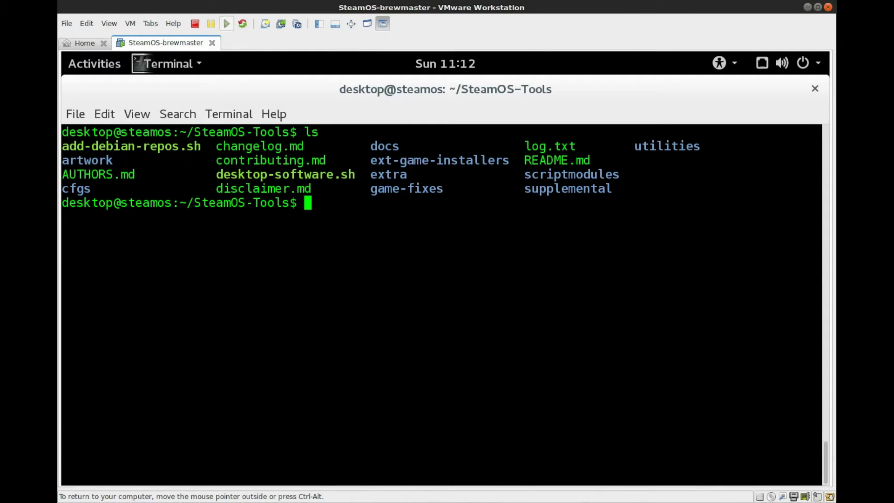
Install Lutris with 'sudo apt-get install lutris' and clear the screen.
{"action": "type", "text": "sudo "}
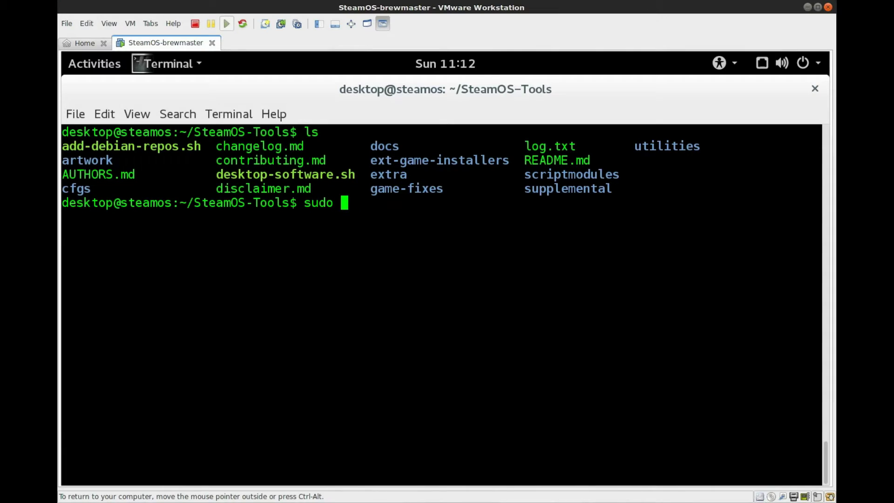
{"action": "type", "text": "apt-get install "}
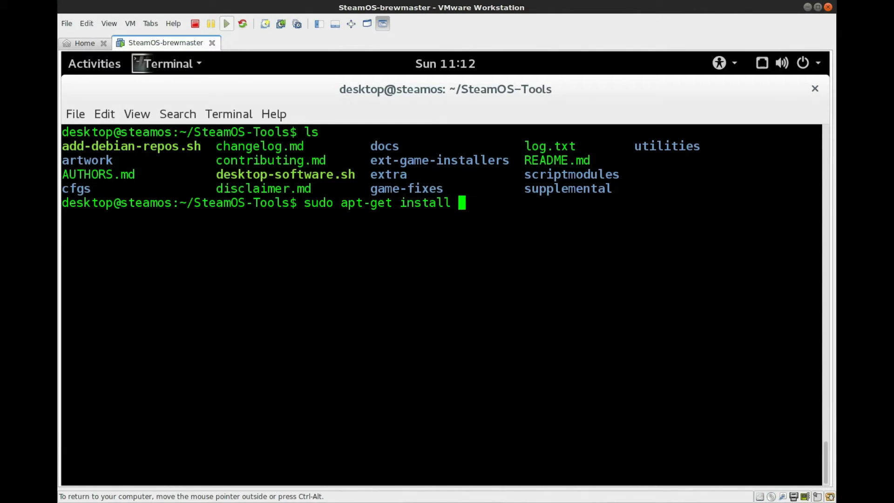
{"action": "type", "text": "lutrix"}
{"action": "key", "text": "BackSpace"}
{"action": "type", "text": "s"}
{"action": "key", "text": "Return"}
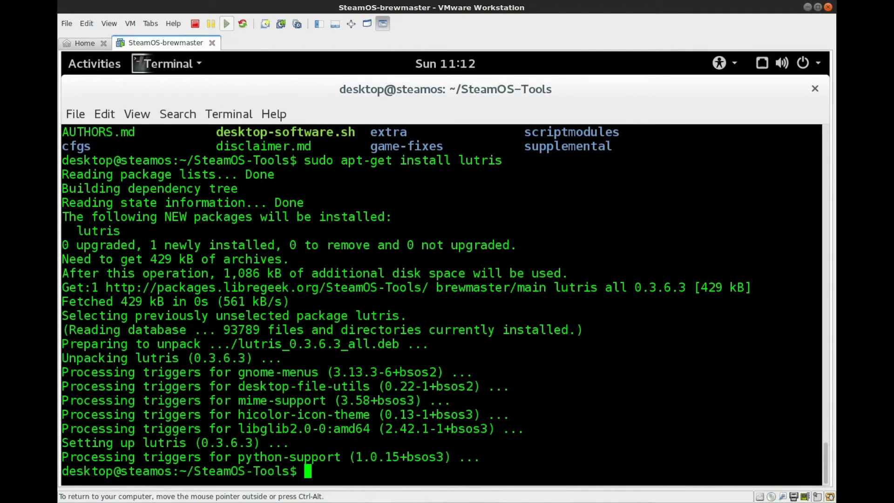
{"action": "type", "text": "clear"}
{"action": "key", "text": "Return"}
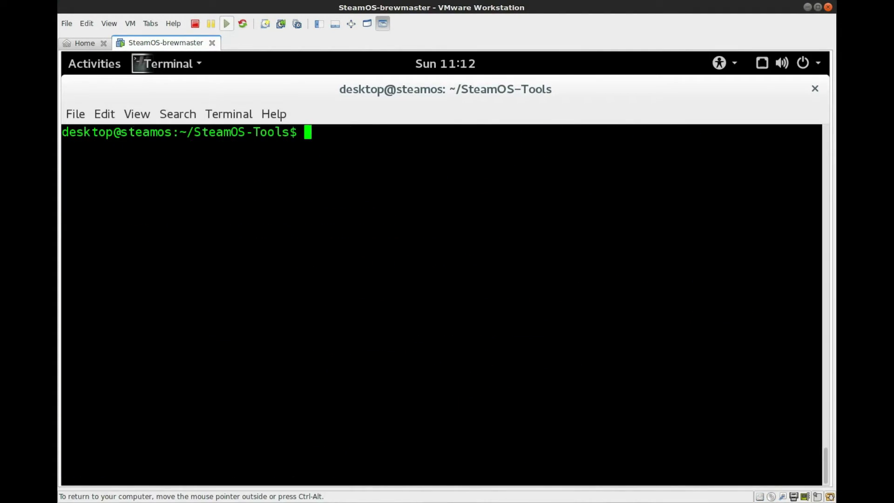
Launch Lutris from the Activities search to check that it opens.
{"action": "key", "text": "super"}
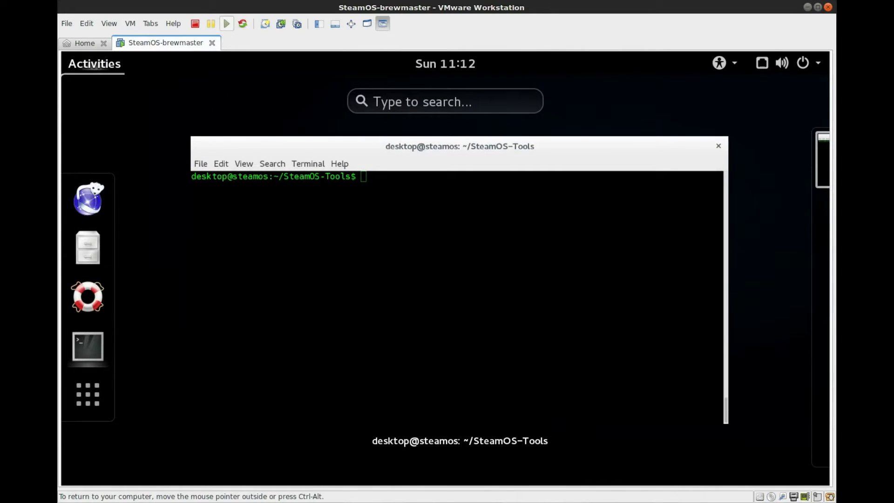
{"action": "type", "text": "lutrix"}
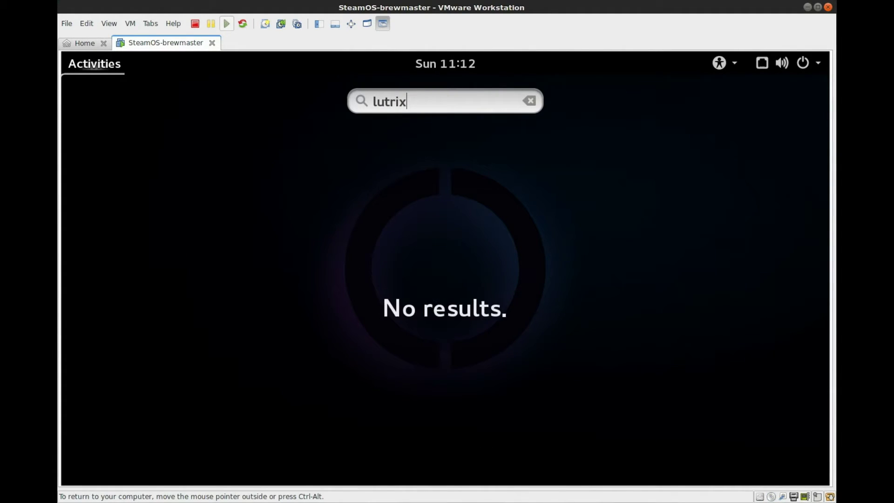
{"action": "key", "text": "BackSpace"}
{"action": "key", "text": "Return"}
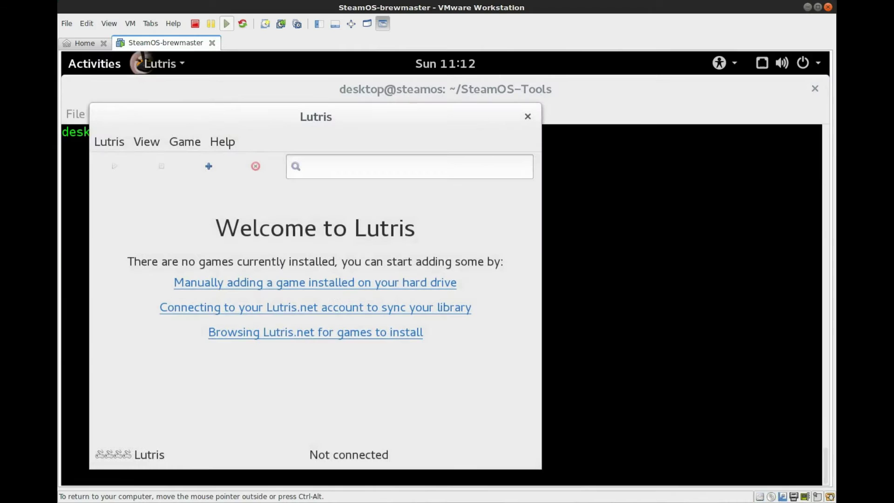
{"action": "left_click_drag", "start_coordinate": [555, 89], "coordinate": [664, 110]}
Close Lutris and list the SteamOS-Tools folder contents.
{"action": "left_click", "coordinate": [664, 110]}
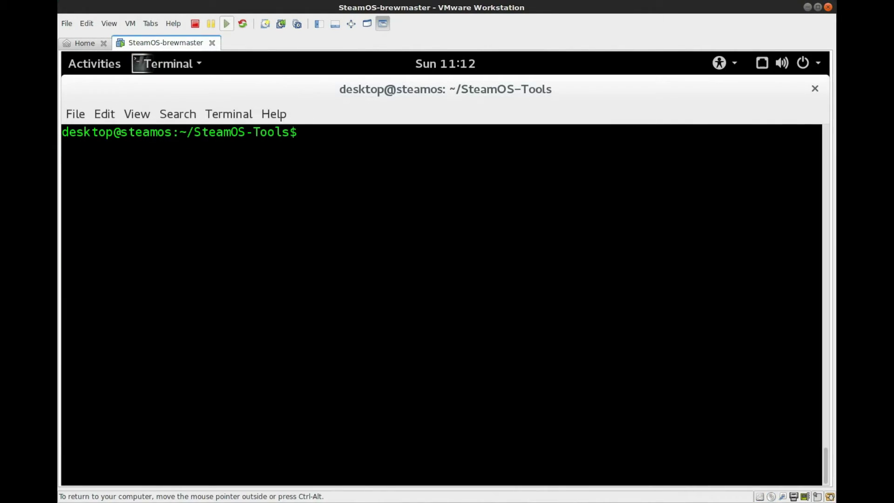
{"action": "type", "text": "ls"}
{"action": "key", "text": "Return"}
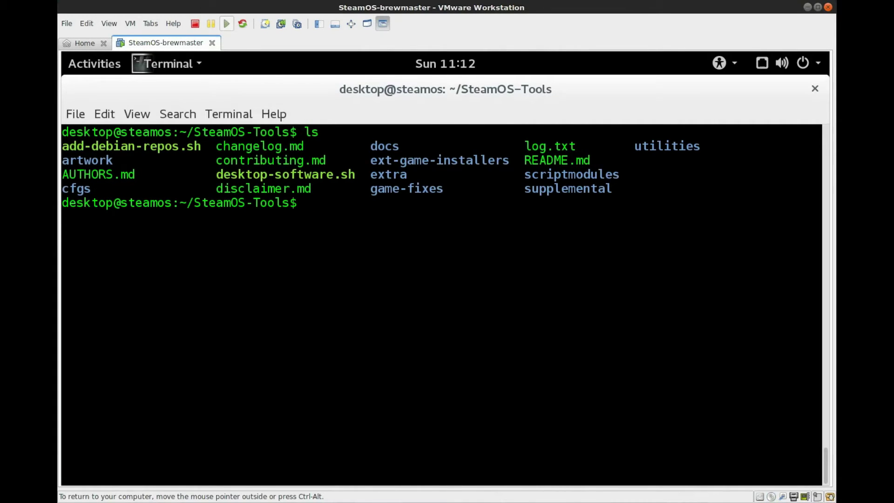
Replace the recalled lutris install command with './desktop-software.sh' at the prompt.
{"action": "type", "text": "clear"}
{"action": "key", "text": "Up"}
{"action": "key", "text": "Up"}
{"action": "key", "text": "BackSpace"}
{"action": "key", "text": "BackSpace"}
{"action": "key", "text": "BackSpace"}
{"action": "key", "text": "BackSpace"}
{"action": "key", "text": "BackSpace"}
{"action": "key", "text": "BackSpace"}
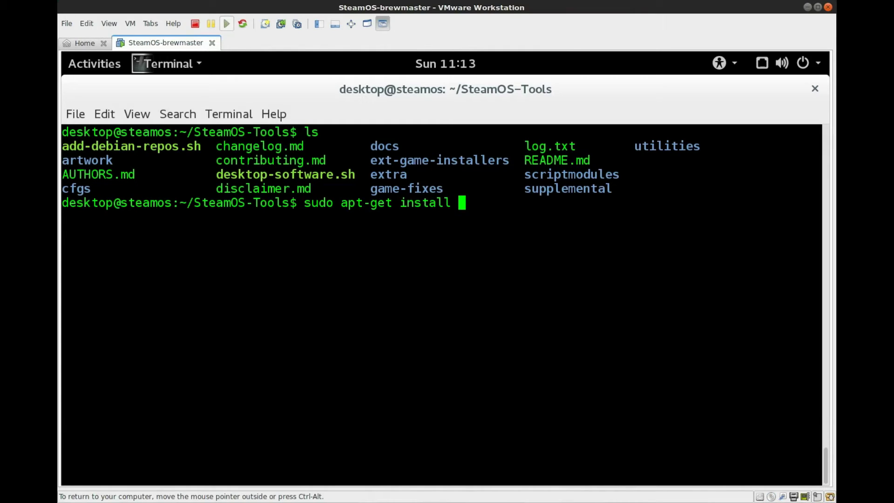
{"action": "type", "text": "retroarch"}
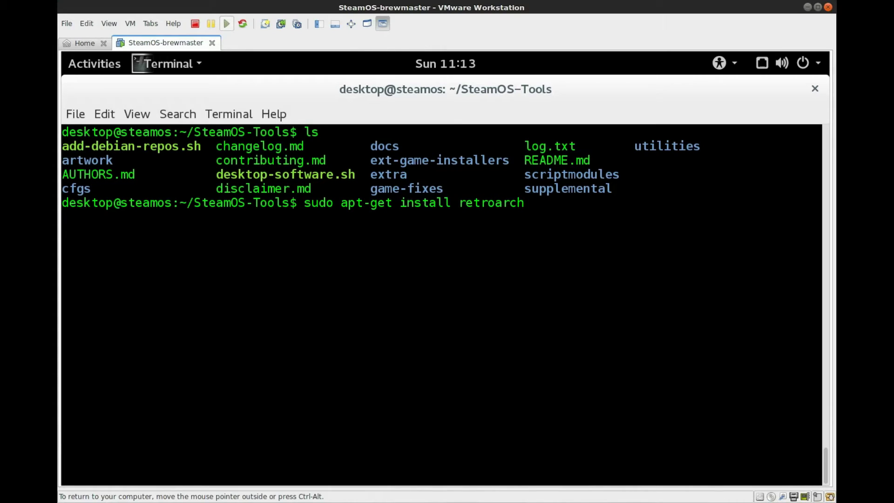
{"action": "key", "text": "BackSpace"}
{"action": "key", "text": "BackSpace"}
{"action": "key", "text": "BackSpace"}
{"action": "key", "text": "BackSpace"}
{"action": "key", "text": "BackSpace"}
{"action": "key", "text": "BackSpace"}
{"action": "key", "text": "BackSpace"}
{"action": "key", "text": "BackSpace"}
{"action": "key", "text": "BackSpace"}
{"action": "key", "text": "BackSpace"}
{"action": "key", "text": "BackSpace"}
{"action": "key", "text": "BackSpace"}
{"action": "key", "text": "BackSpace"}
{"action": "key", "text": "BackSpace"}
{"action": "key", "text": "BackSpace"}
{"action": "key", "text": "BackSpace"}
{"action": "key", "text": "BackSpace"}
{"action": "key", "text": "BackSpace"}
{"action": "key", "text": "BackSpace"}
{"action": "key", "text": "BackSpace"}
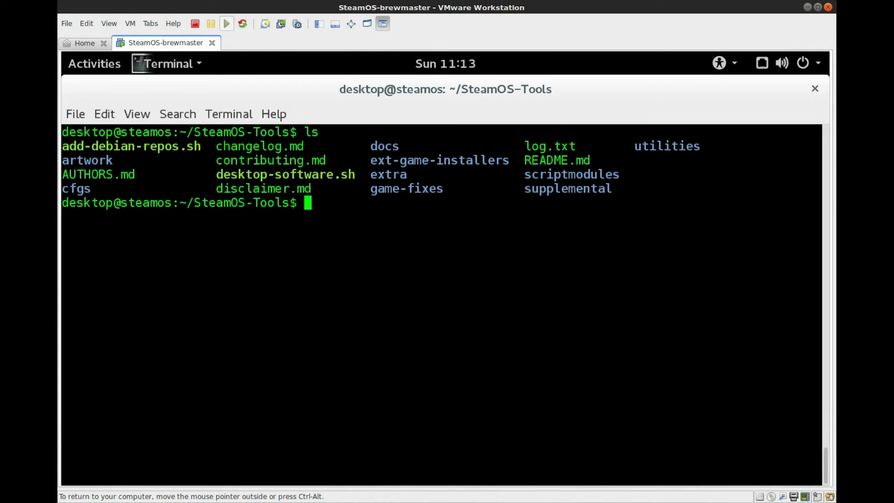
{"action": "type", "text": "./desktop-software.sh"}
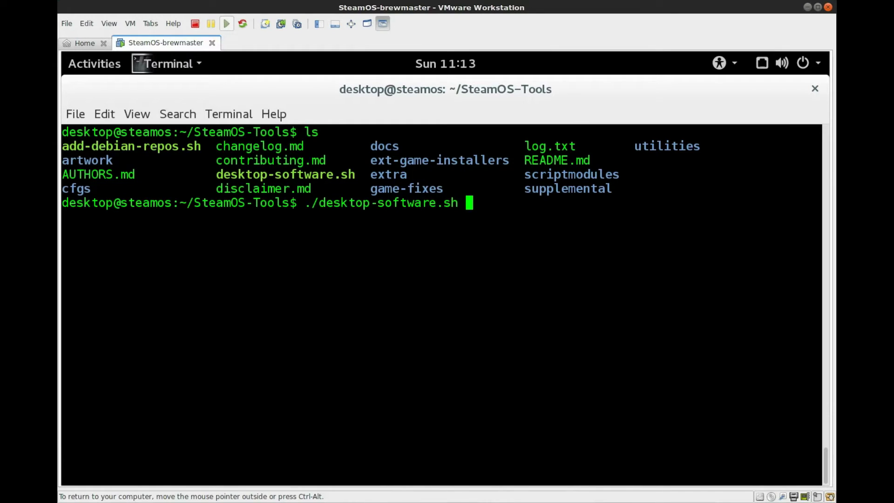
Run './desktop-software.sh install retroarch' and answer 'c' at the risk warning.
{"action": "type", "text": "install retroarch"}
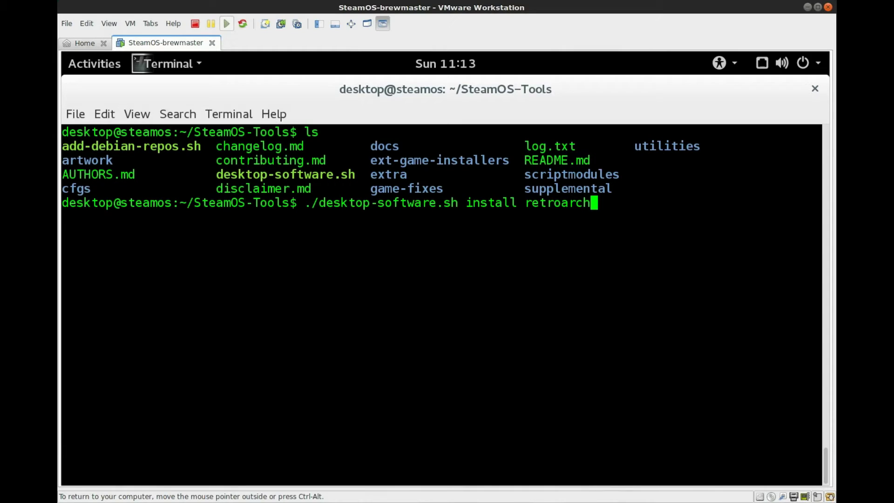
{"action": "key", "text": "Return"}
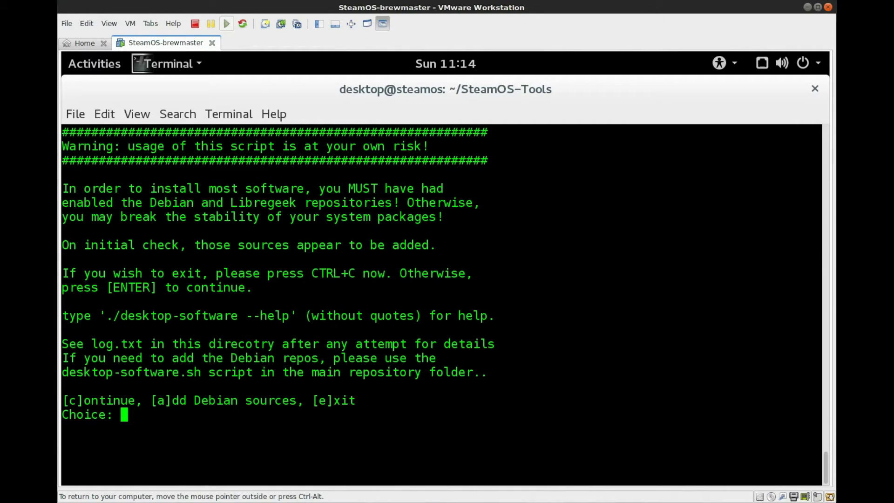
{"action": "type", "text": "c"}
Let the RetroArch install script finish, then clear the screen and list the folder.
{"action": "key", "text": "Return"}
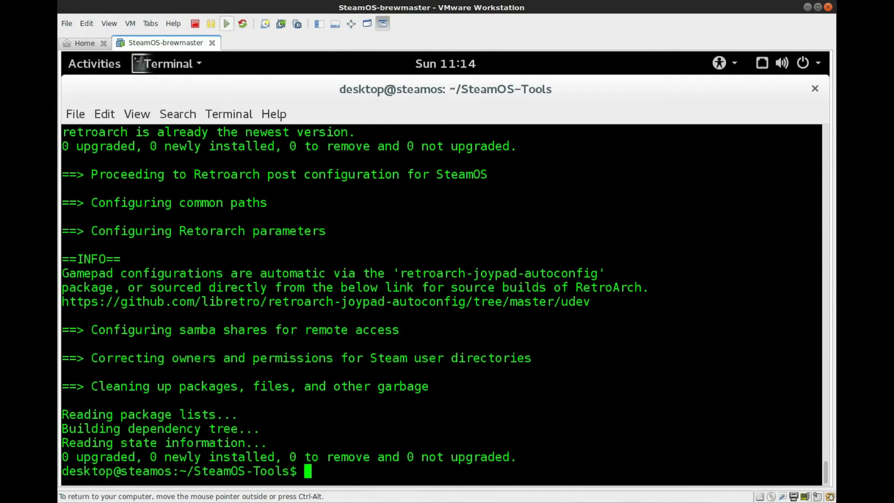
{"action": "type", "text": "clear"}
{"action": "key", "text": "Return"}
{"action": "type", "text": "ls"}
{"action": "key", "text": "Return"}
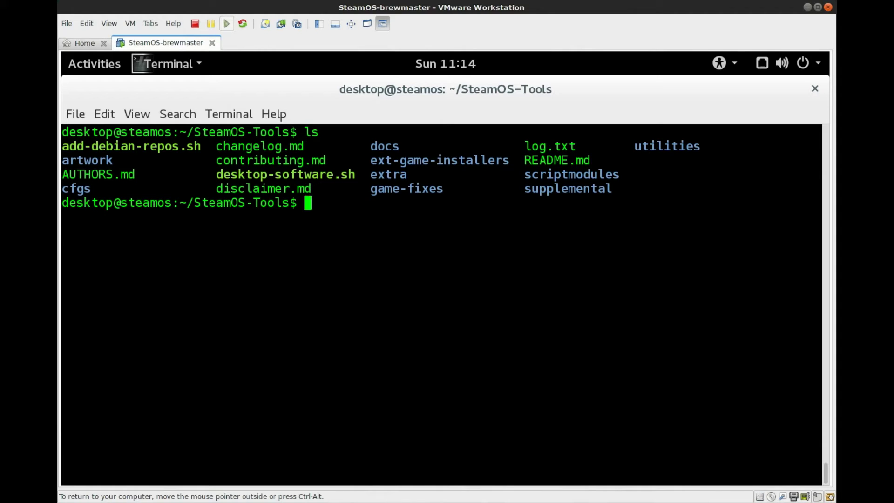
Close the terminal and return to Steam Big Picture, dismissing the exit popup.
{"action": "left_click", "coordinate": [814, 88]}
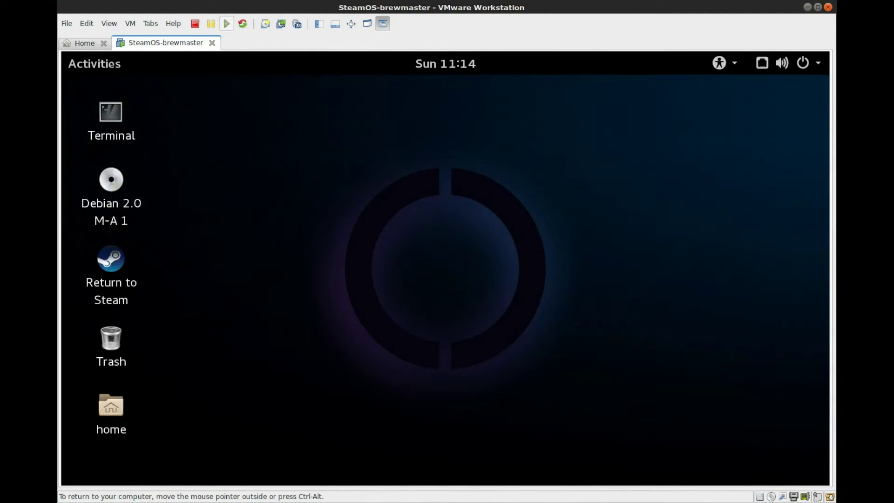
{"action": "left_click", "coordinate": [111, 261]}
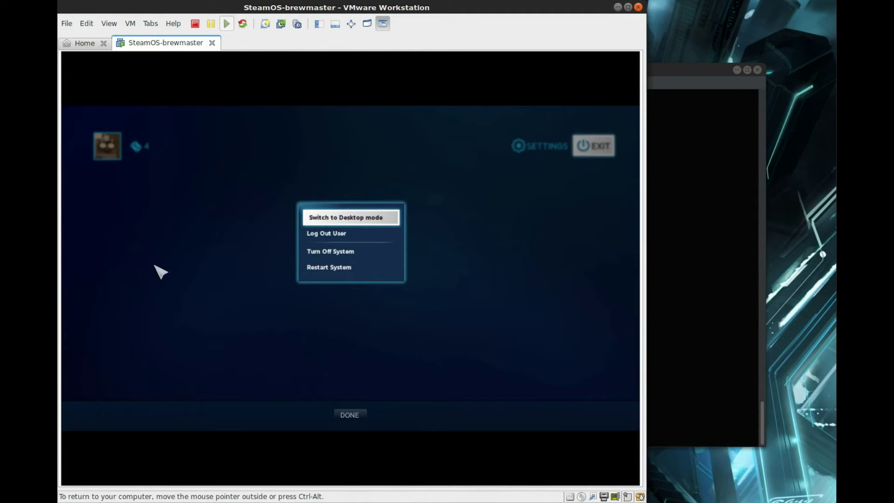
{"action": "left_click", "coordinate": [293, 253]}
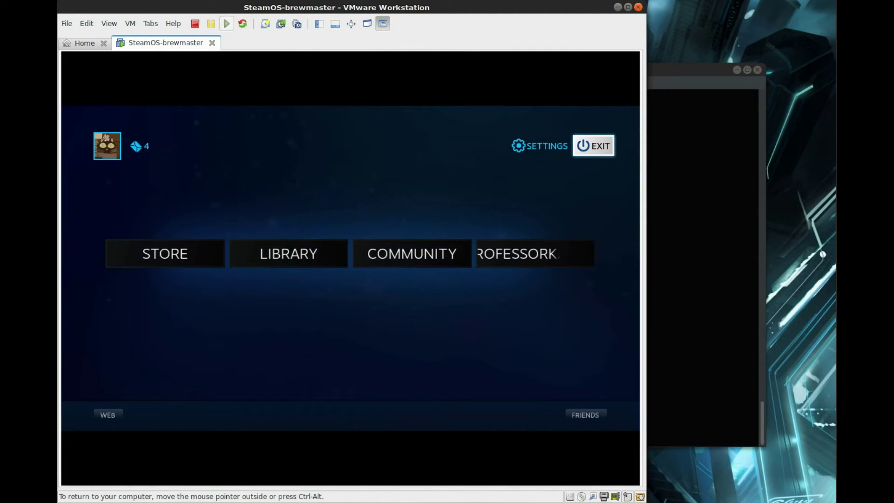
Add the XTERM application as a library shortcut from Settings, then return home.
{"action": "left_click", "coordinate": [523, 145]}
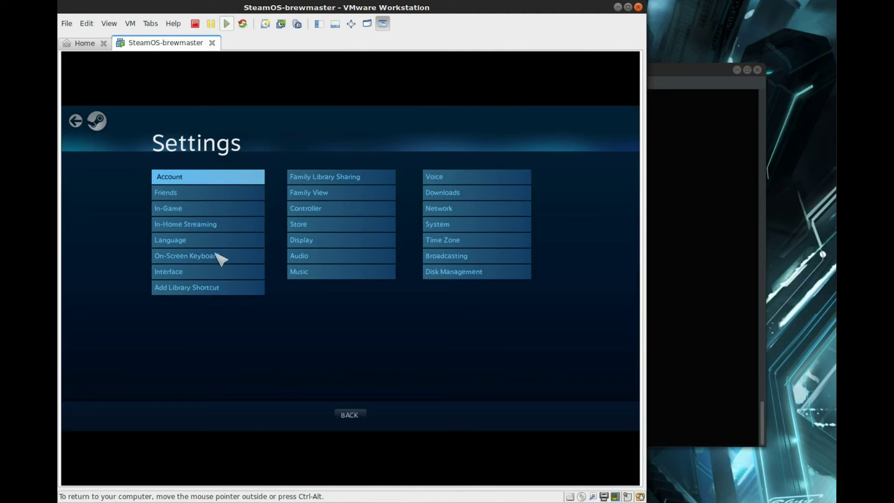
{"action": "left_click", "coordinate": [202, 290]}
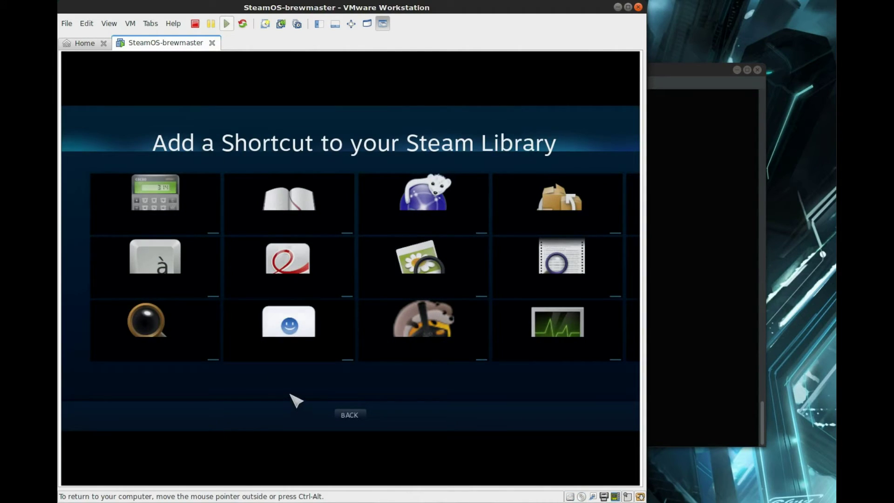
{"action": "key", "text": "Right"}
{"action": "key", "text": "Right"}
{"action": "key", "text": "Right"}
{"action": "key", "text": "Left"}
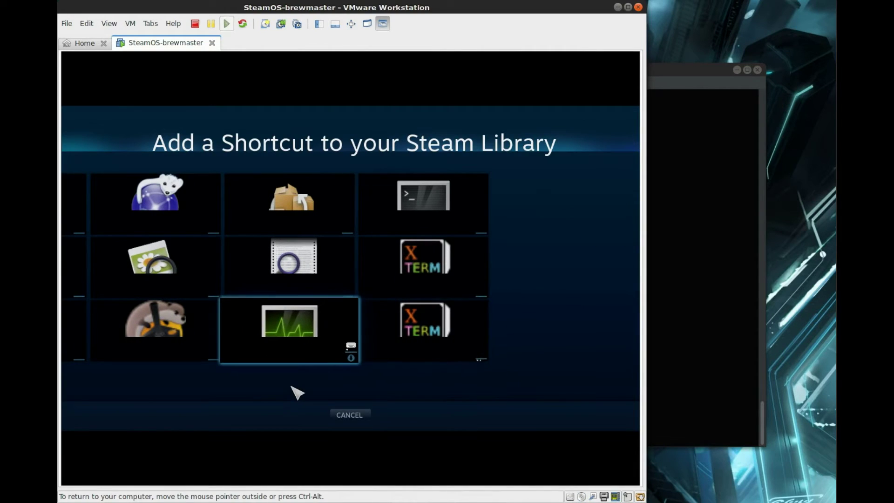
{"action": "key", "text": "Left"}
{"action": "key", "text": "Left"}
{"action": "key", "text": "Left"}
{"action": "key", "text": "Right"}
{"action": "key", "text": "Right"}
{"action": "key", "text": "Right"}
{"action": "key", "text": "Right"}
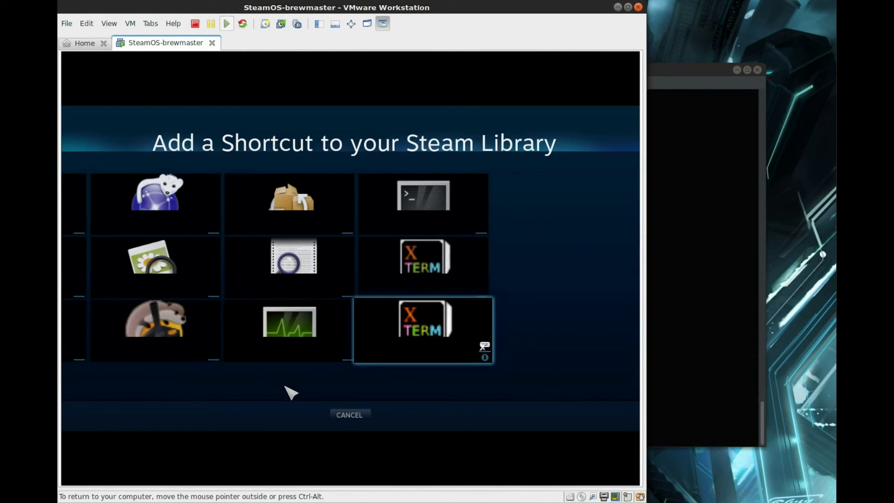
{"action": "key", "text": "Return"}
{"action": "key", "text": "Escape"}
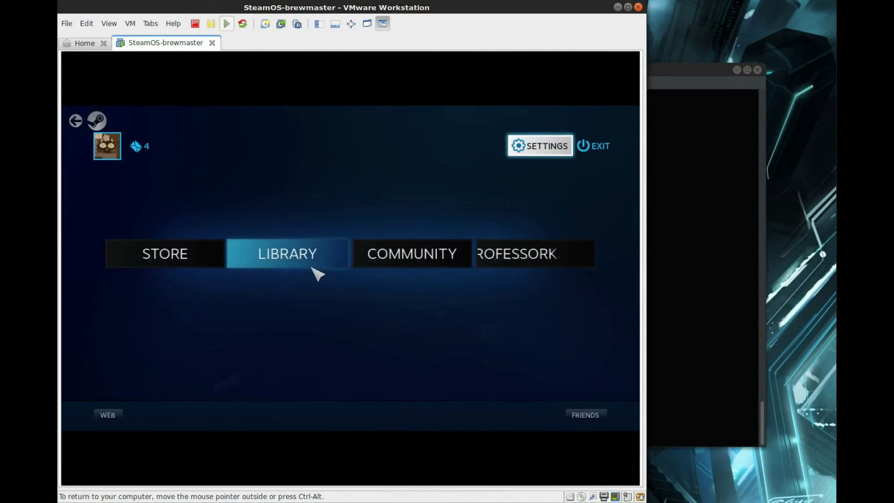
Open the RetroArch tile under Library's Installed games and press PLAY to launch it.
{"action": "left_click", "coordinate": [282, 260]}
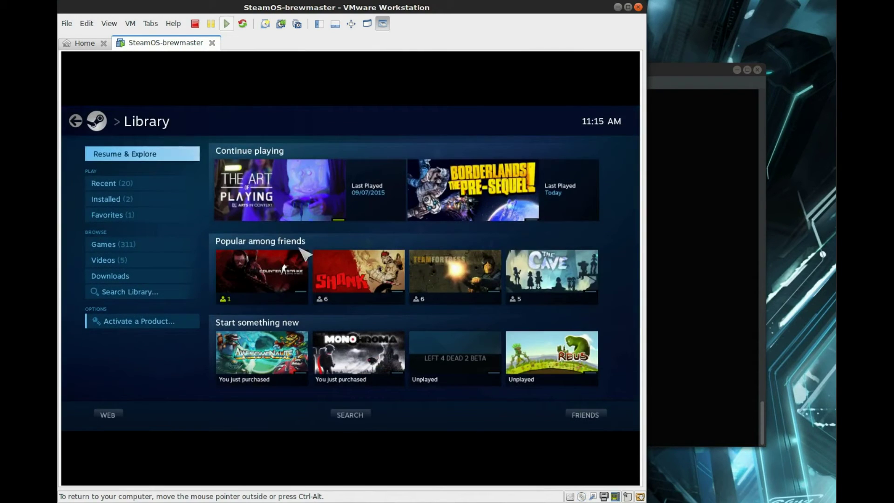
{"action": "left_click", "coordinate": [130, 202]}
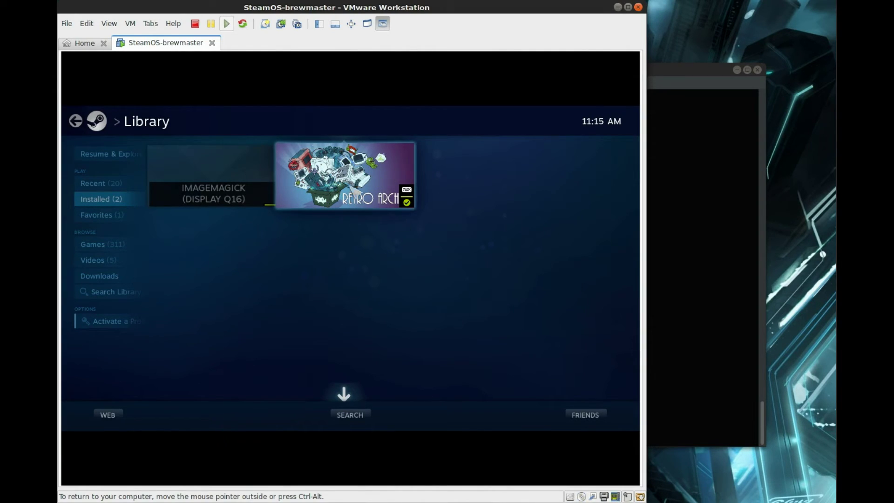
{"action": "left_click", "coordinate": [357, 181]}
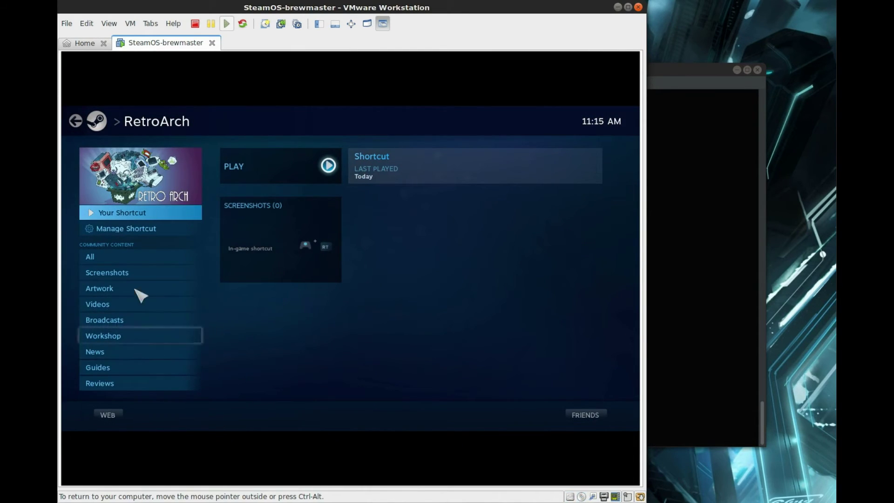
{"action": "left_click", "coordinate": [301, 170]}
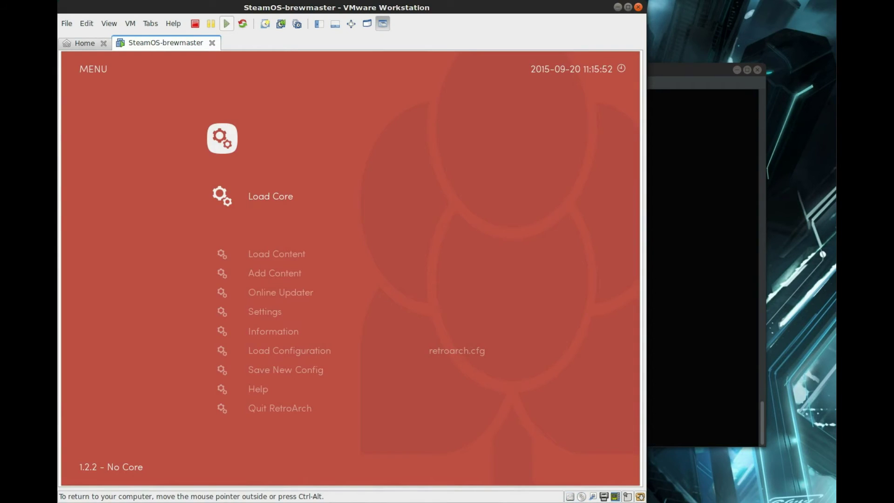
{"action": "key", "text": "Down"}
{"action": "key", "text": "Down"}
{"action": "key", "text": "Up"}
{"action": "key", "text": "Up"}
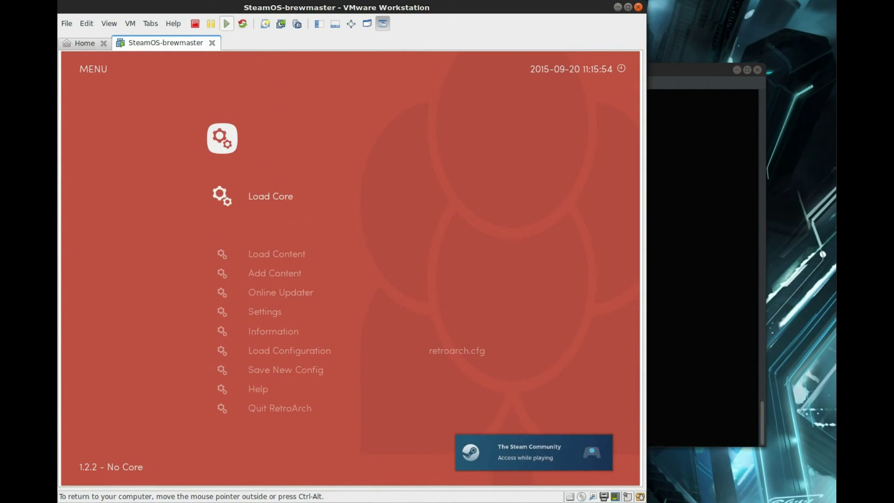
{"action": "key", "text": "Return"}
{"action": "key", "text": "Return"}
{"action": "key", "text": "Down"}
{"action": "key", "text": "Down"}
{"action": "key", "text": "Down"}
{"action": "key", "text": "Down"}
{"action": "key", "text": "Down"}
{"action": "key", "text": "Down"}
{"action": "key", "text": "Down"}
{"action": "key", "text": "Down"}
{"action": "key", "text": "Down"}
{"action": "key", "text": "Down"}
{"action": "key", "text": "Down"}
{"action": "key", "text": "Down"}
{"action": "key", "text": "Down"}
{"action": "key", "text": "Down"}
{"action": "key", "text": "Down"}
{"action": "key", "text": "Down"}
{"action": "key", "text": "Down"}
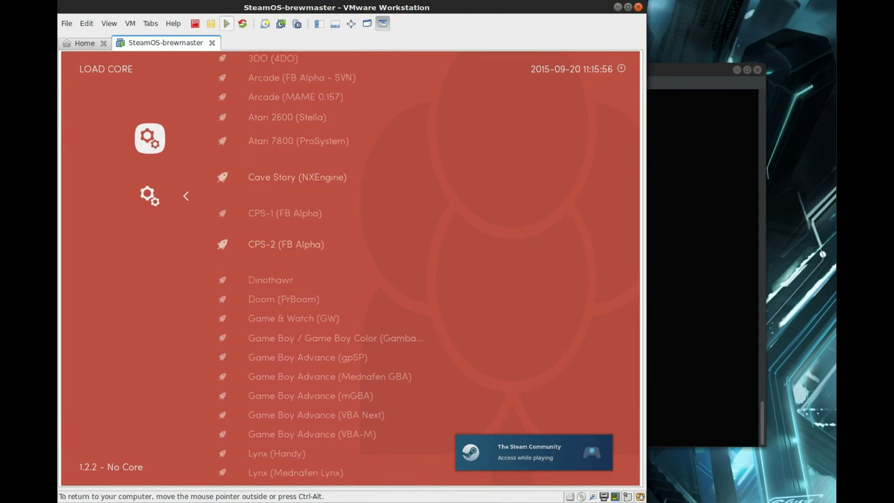
{"action": "key", "text": "Down"}
{"action": "key", "text": "Down"}
{"action": "key", "text": "Down"}
{"action": "key", "text": "Down"}
{"action": "key", "text": "Down"}
{"action": "key", "text": "Down"}
{"action": "key", "text": "Down"}
{"action": "key", "text": "Down"}
{"action": "key", "text": "Down"}
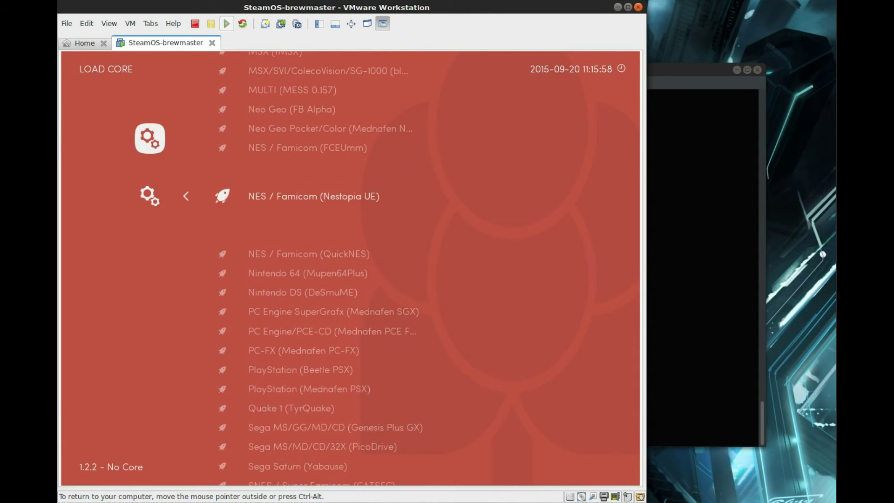
{"action": "key", "text": "Up"}
{"action": "key", "text": "Down"}
{"action": "key", "text": "Down"}
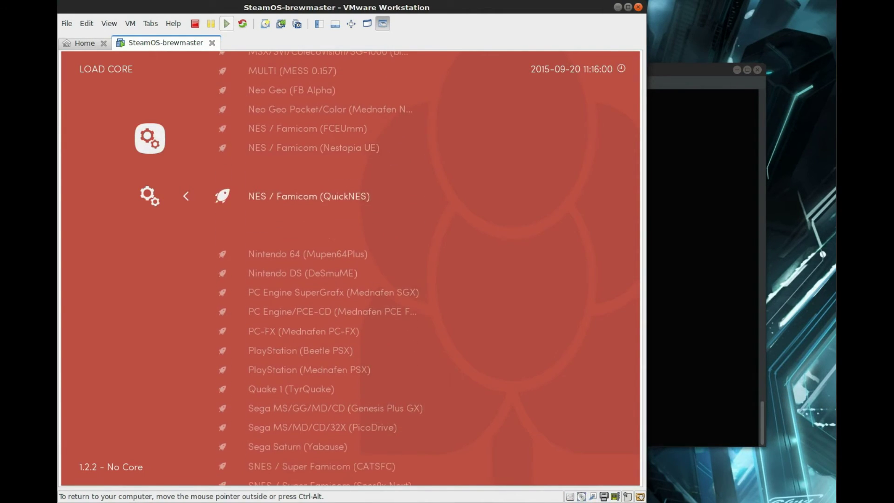
{"action": "key", "text": "Up"}
{"action": "key", "text": "Up"}
{"action": "key", "text": "Down"}
{"action": "key", "text": "Down"}
{"action": "key", "text": "BackSpace"}
{"action": "key", "text": "Down"}
{"action": "key", "text": "Down"}
{"action": "key", "text": "Down"}
{"action": "key", "text": "Down"}
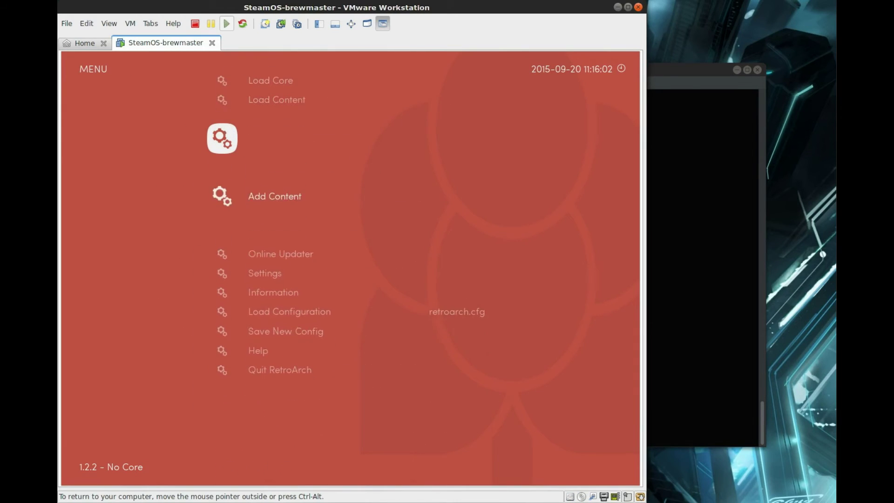
{"action": "key", "text": "Down"}
{"action": "key", "text": "Down"}
{"action": "key", "text": "Down"}
{"action": "key", "text": "Up"}
{"action": "key", "text": "Up"}
{"action": "key", "text": "Up"}
{"action": "key", "text": "Up"}
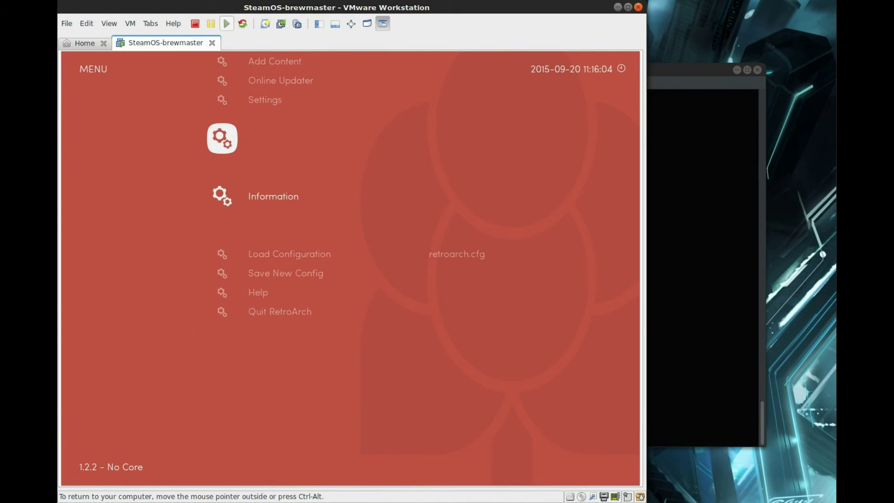
{"action": "key", "text": "Down"}
{"action": "key", "text": "Return"}
{"action": "key", "text": "Down"}
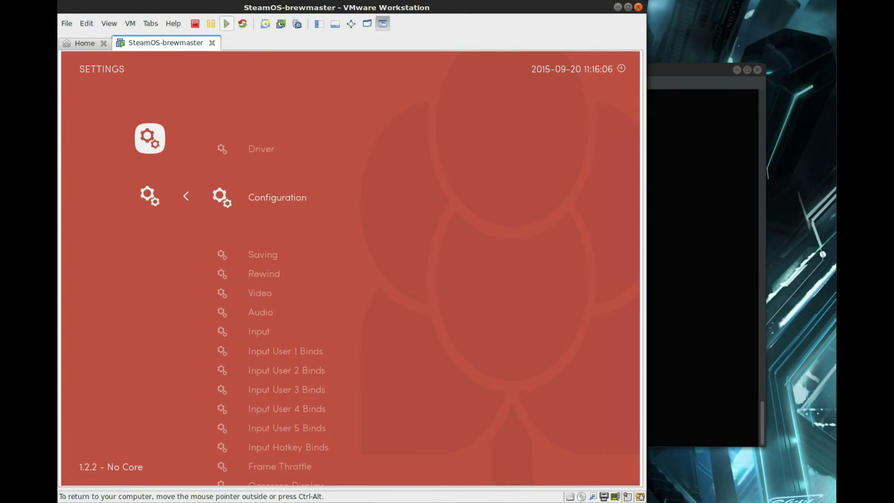
{"action": "key", "text": "Up"}
{"action": "key", "text": "Up"}
{"action": "key", "text": "Up"}
{"action": "key", "text": "Return"}
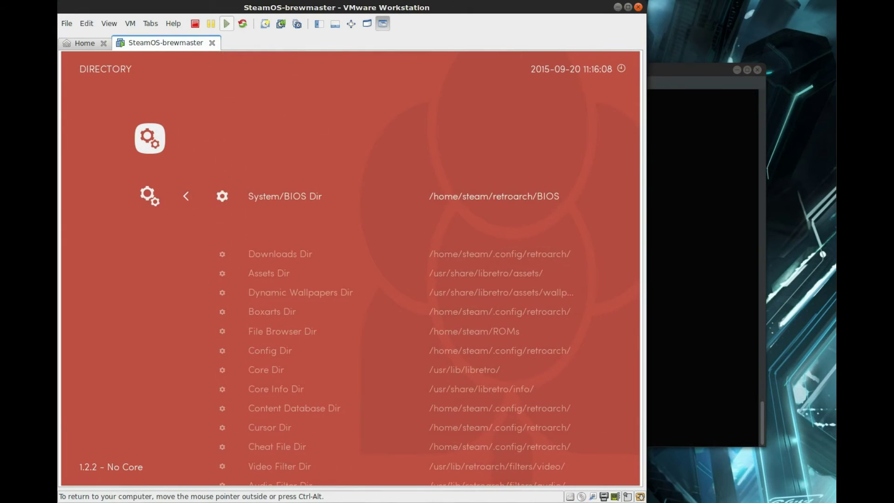
{"action": "key", "text": "Down"}
{"action": "key", "text": "Down"}
{"action": "key", "text": "Up"}
{"action": "key", "text": "Up"}
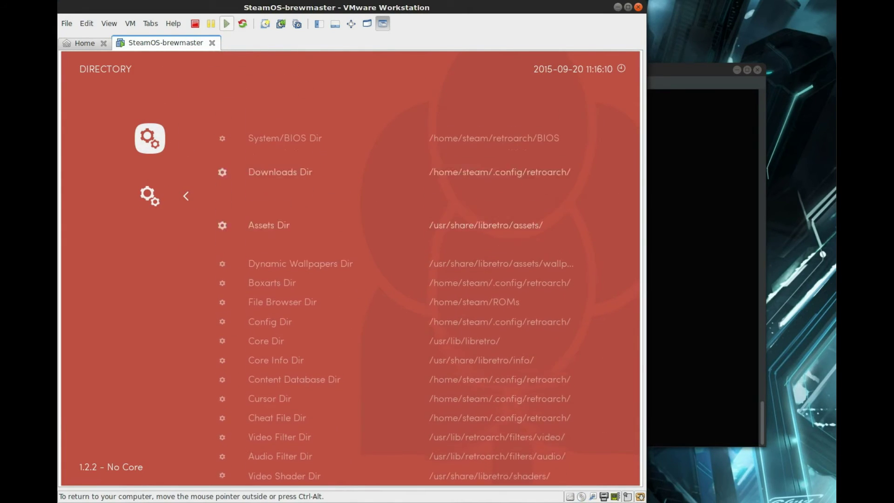
{"action": "key", "text": "Down"}
{"action": "key", "text": "Down"}
{"action": "key", "text": "Down"}
{"action": "key", "text": "Down"}
{"action": "key", "text": "Down"}
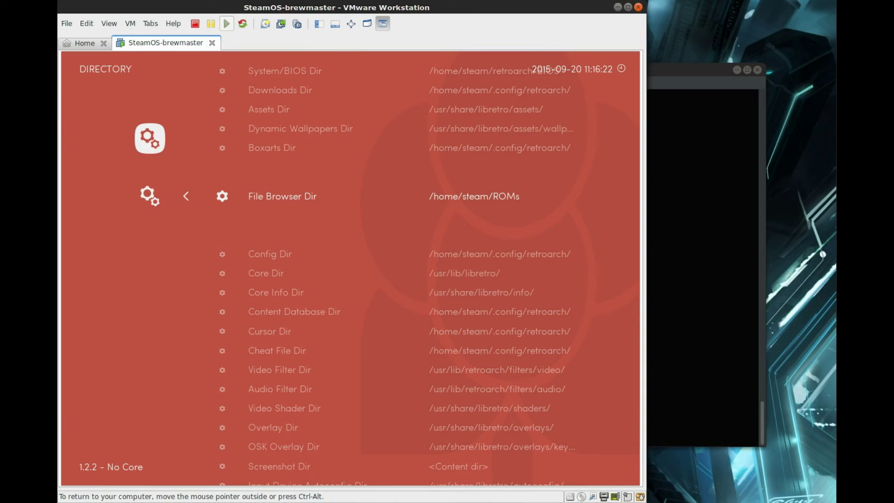
{"action": "key", "text": "Down"}
{"action": "key", "text": "Down"}
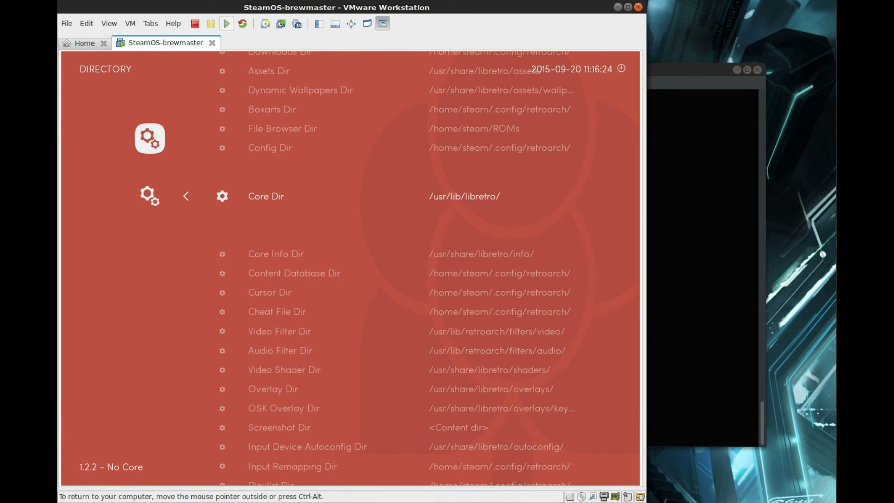
{"action": "key", "text": "Down"}
{"action": "key", "text": "Down"}
{"action": "key", "text": "Down"}
{"action": "key", "text": "Down"}
{"action": "key", "text": "Down"}
{"action": "key", "text": "Down"}
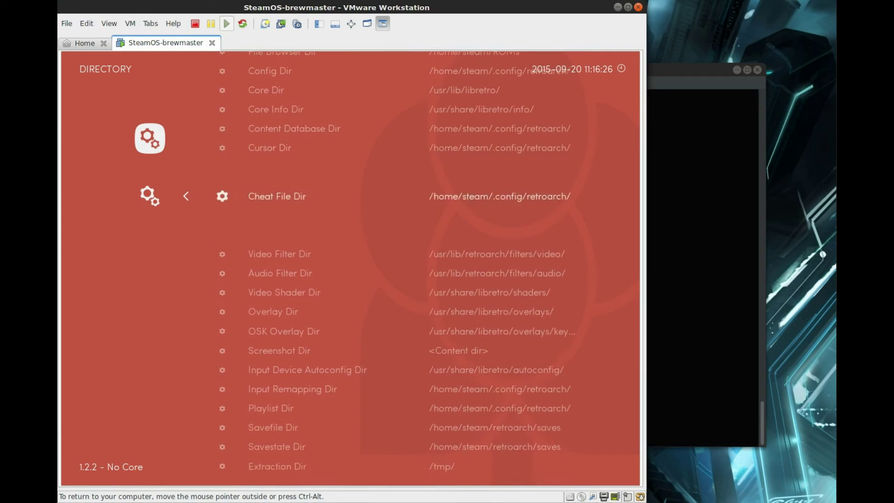
{"action": "key", "text": "BackSpace"}
{"action": "key", "text": "BackSpace"}
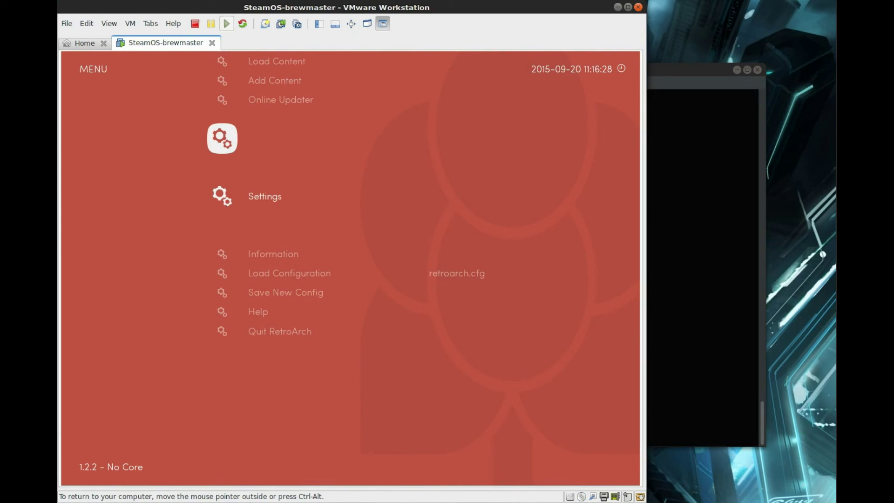
Choose Quit RetroArch from the RetroArch main menu to return to Steam.
{"action": "key", "text": "Up"}
{"action": "key", "text": "Up"}
{"action": "key", "text": "Up"}
{"action": "key", "text": "Up"}
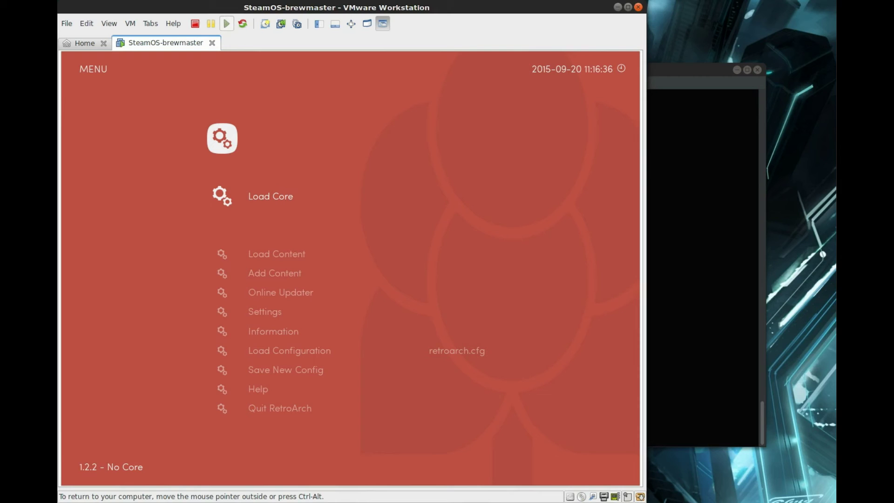
{"action": "key", "text": "Down"}
{"action": "key", "text": "Down"}
{"action": "key", "text": "Down"}
{"action": "key", "text": "Down"}
{"action": "key", "text": "Down"}
{"action": "key", "text": "Down"}
{"action": "key", "text": "Down"}
{"action": "key", "text": "Down"}
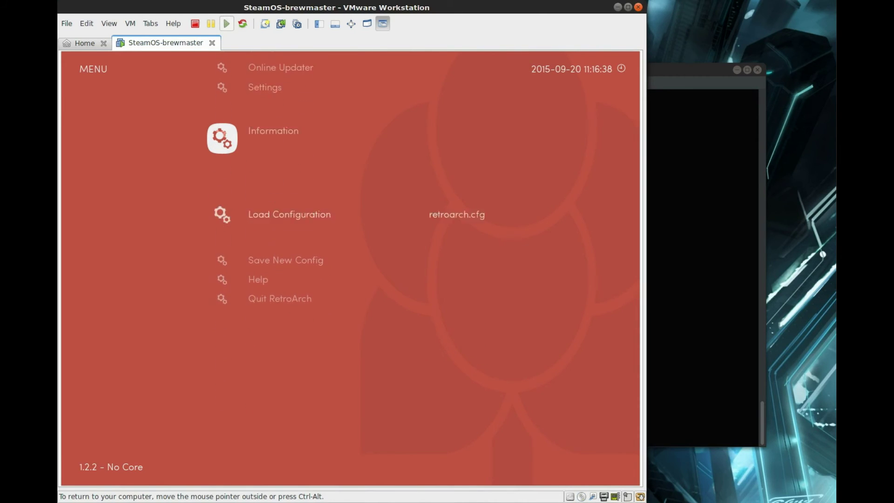
{"action": "key", "text": "Down"}
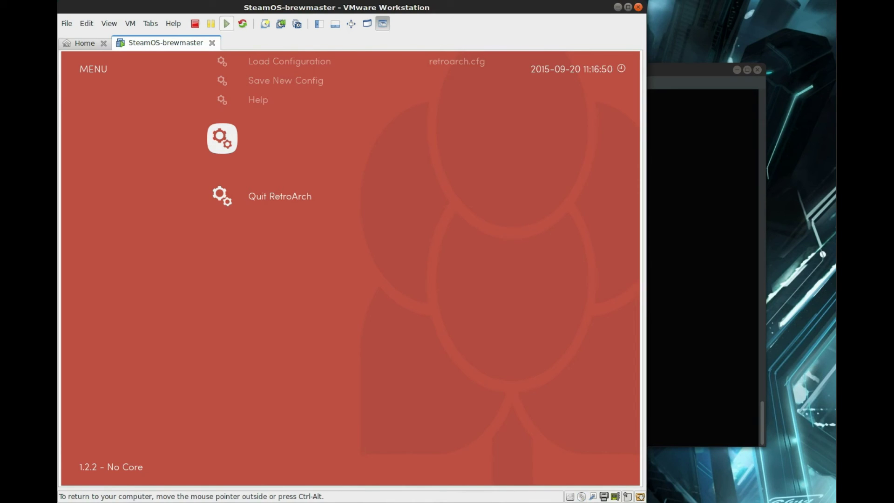
{"action": "key", "text": "Return"}
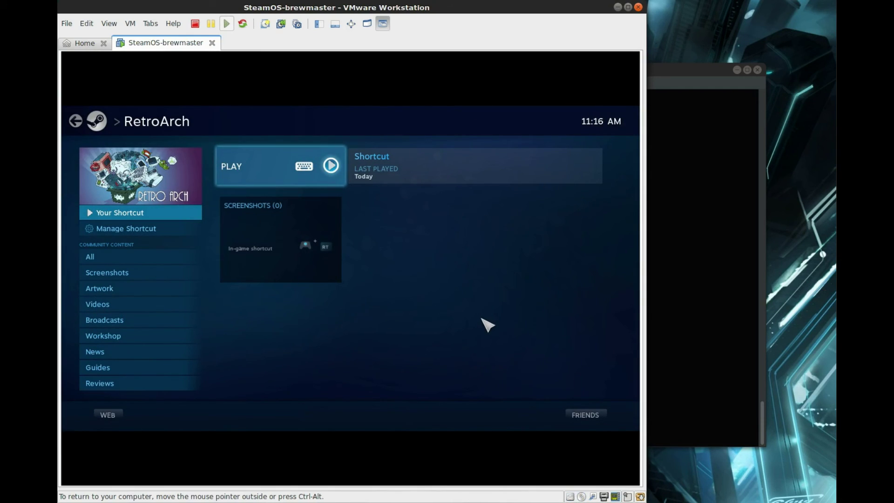
Back out from the RetroArch page and Library to the home screen, browsing Store and profile tiles.
{"action": "key", "text": "Left"}
{"action": "key", "text": "Down"}
{"action": "key", "text": "Down"}
{"action": "key", "text": "Down"}
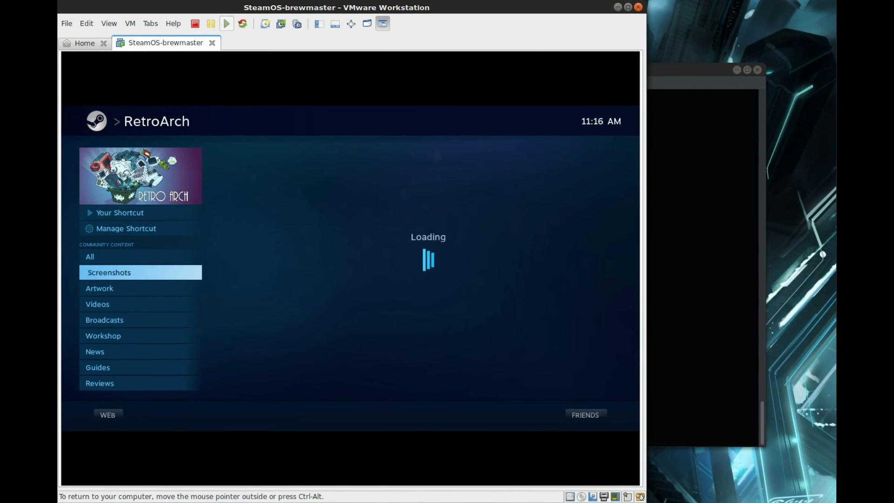
{"action": "key", "text": "Escape"}
{"action": "key", "text": "Left"}
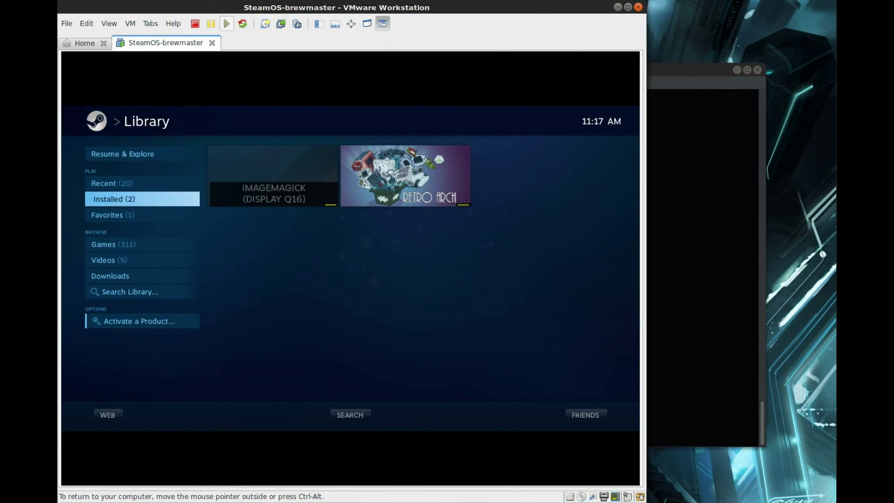
{"action": "key", "text": "Escape"}
{"action": "key", "text": "Right"}
{"action": "key", "text": "Right"}
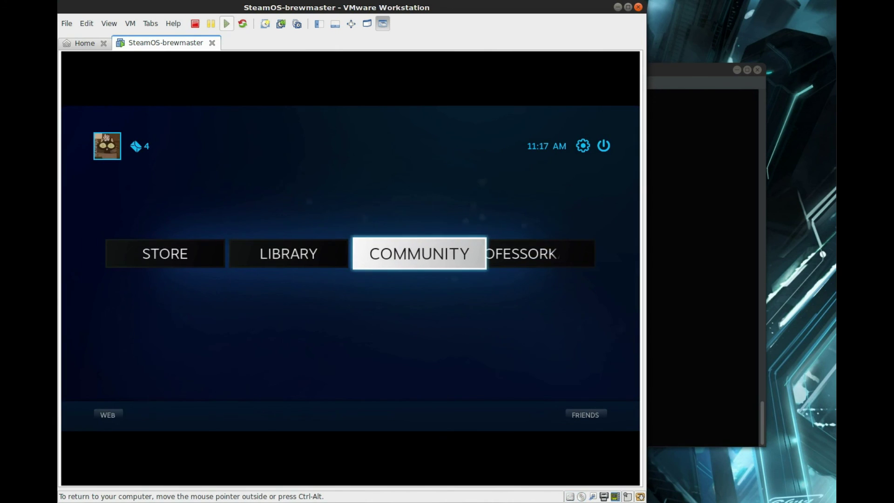
{"action": "key", "text": "Left"}
{"action": "key", "text": "Left"}
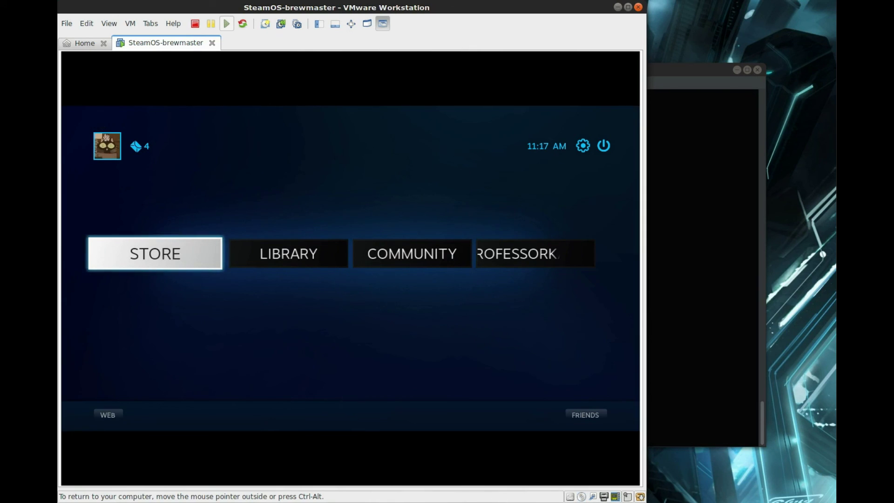
{"action": "key", "text": "Right"}
{"action": "key", "text": "Right"}
{"action": "key", "text": "Right"}
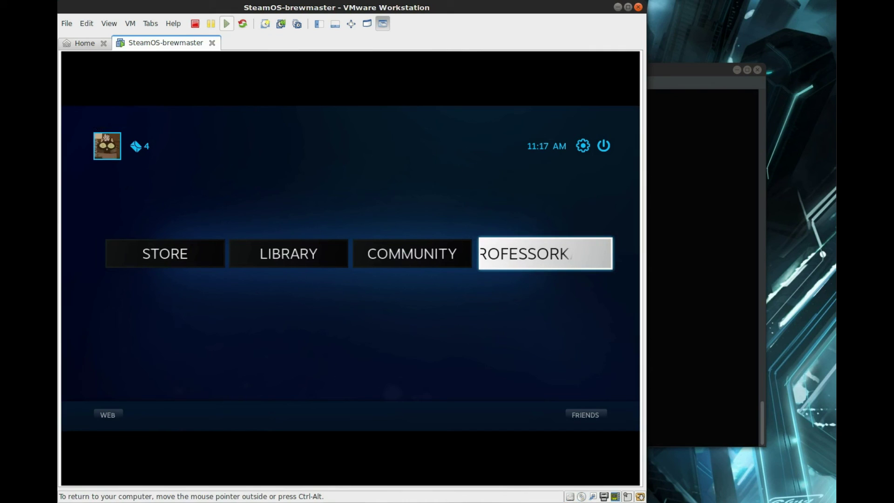